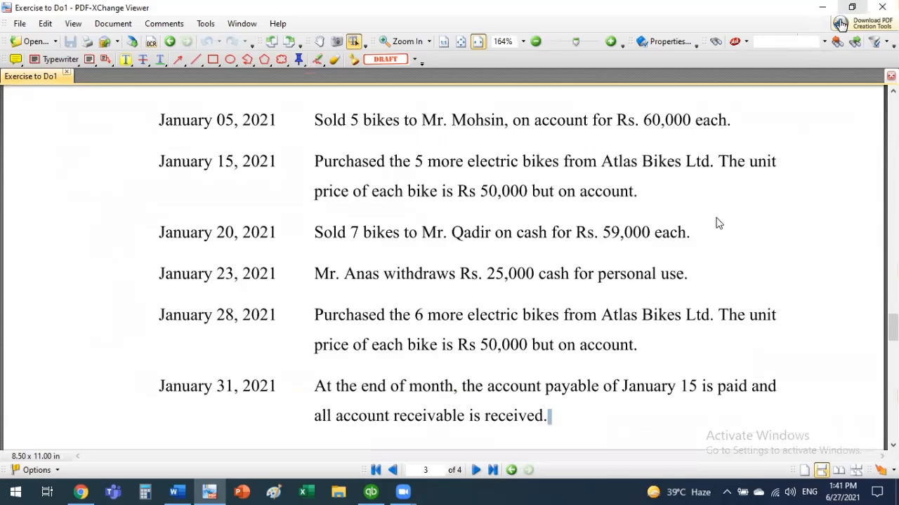
Step: Switch to QuickBooks, view the Vendor Balance Summary report, and close it
{"action": "key", "text": "alt+Tab"}
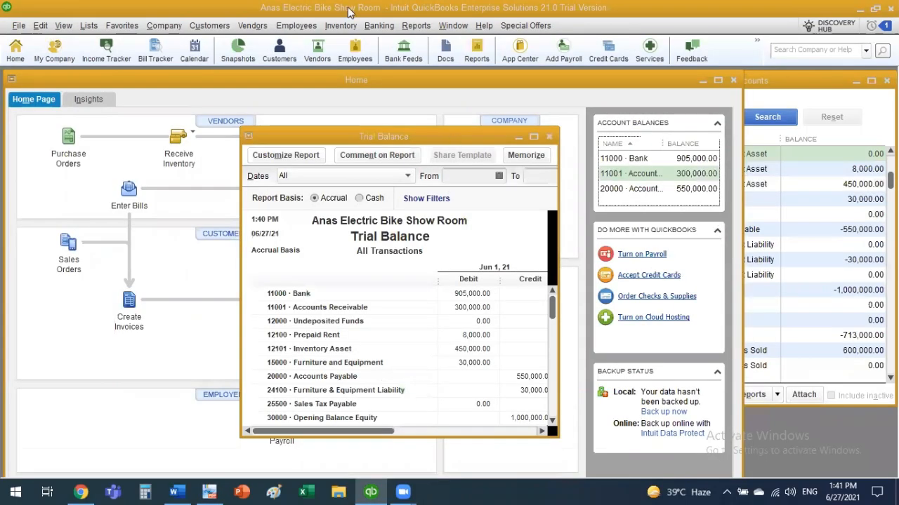
{"action": "left_click", "coordinate": [406, 27]}
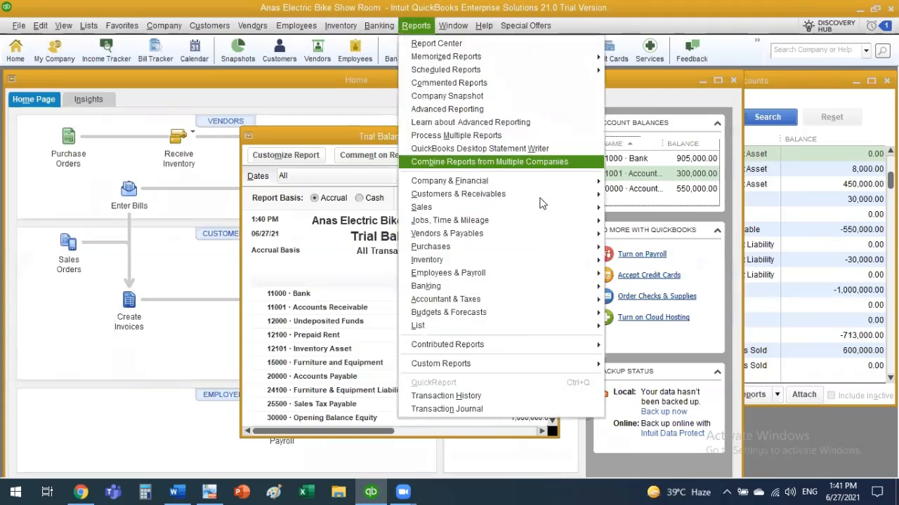
{"action": "mouse_move", "coordinate": [541, 197]}
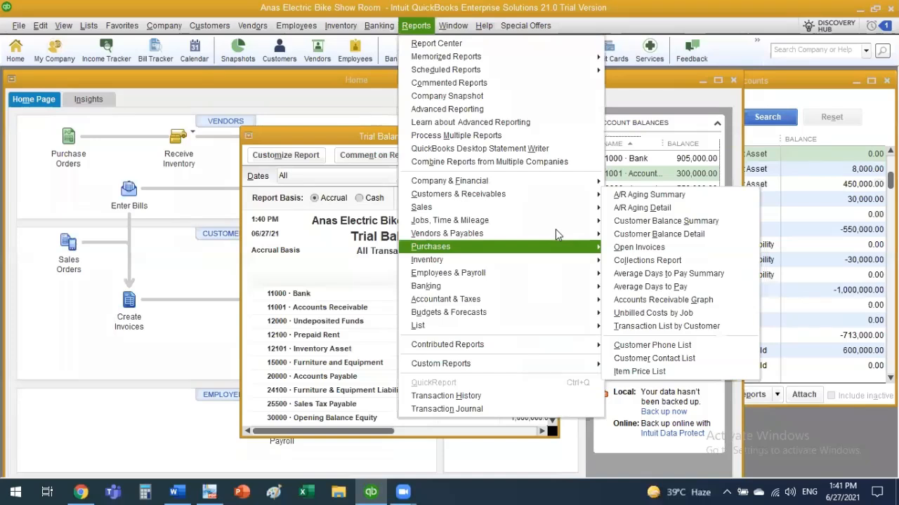
{"action": "mouse_move", "coordinate": [556, 228]}
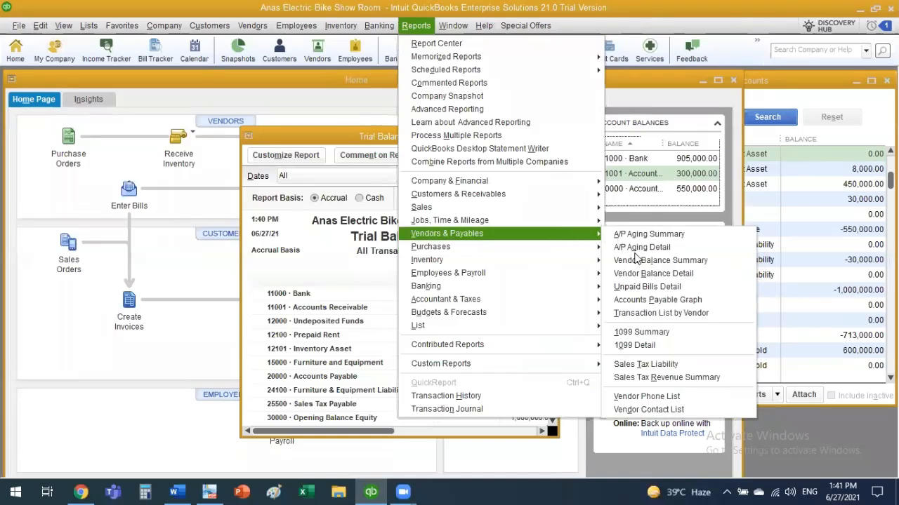
{"action": "left_click", "coordinate": [700, 263]}
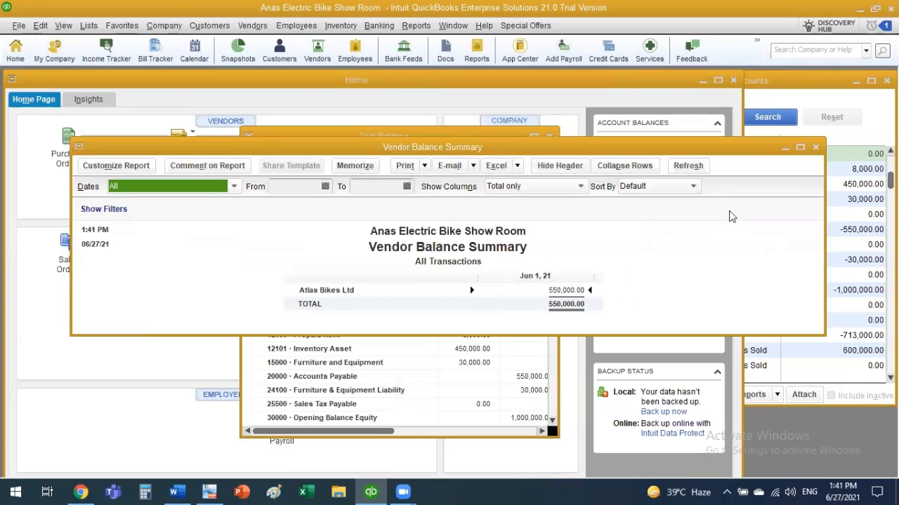
{"action": "left_click", "coordinate": [815, 148]}
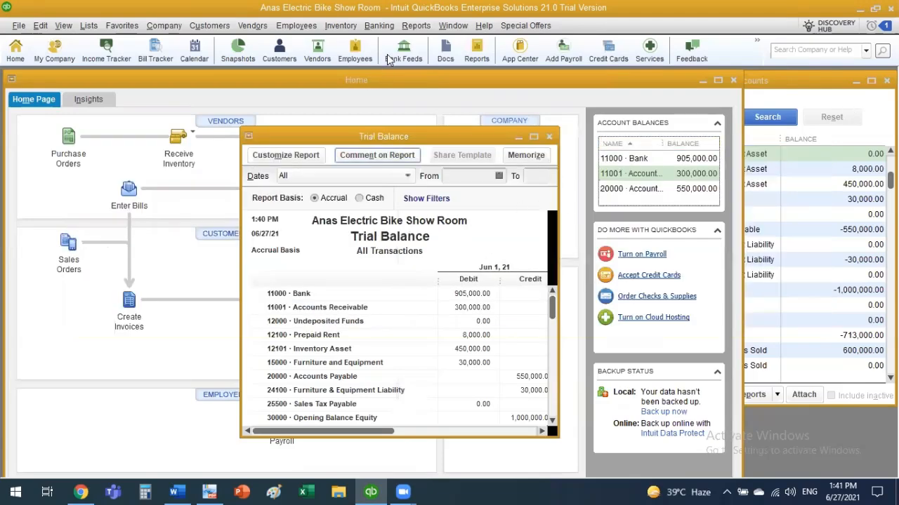
Step: Open the Vendor Center and review the transactions of Atlas Bikes Ltd
{"action": "left_click", "coordinate": [256, 31]}
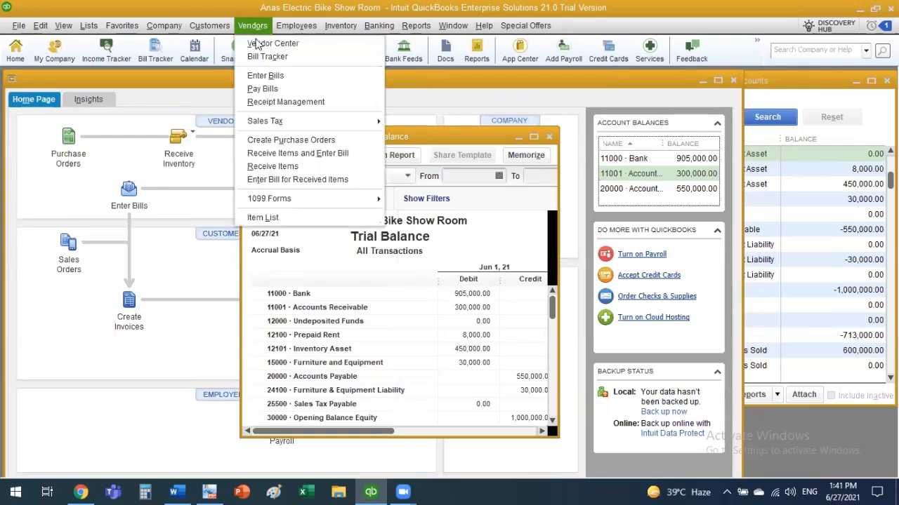
{"action": "left_click", "coordinate": [267, 52]}
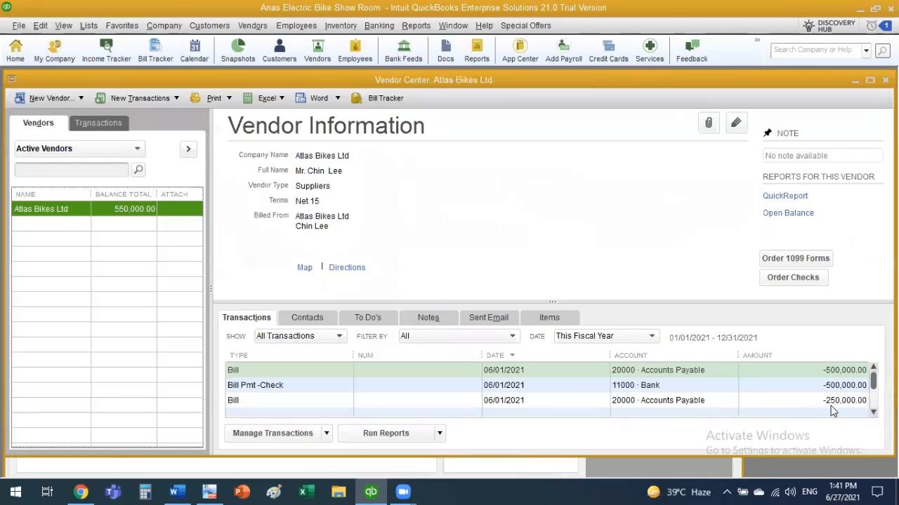
{"action": "left_click", "coordinate": [874, 412]}
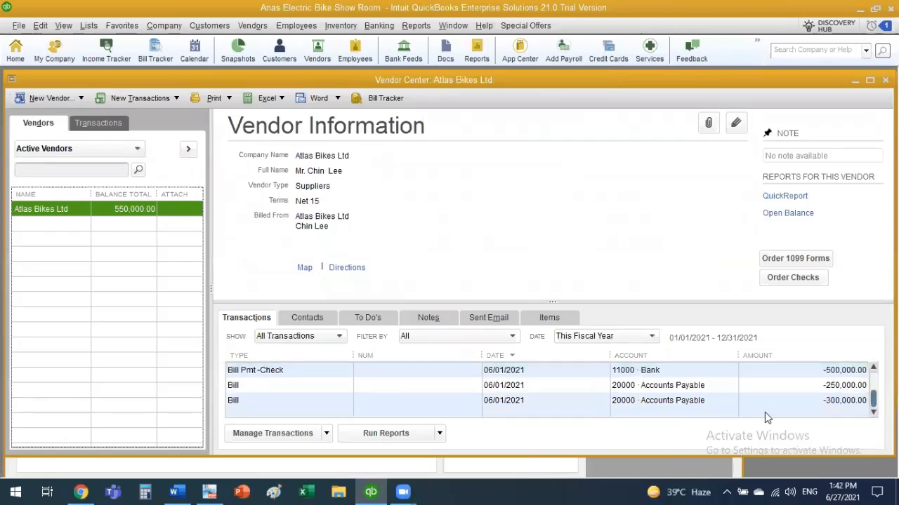
Step: Open Pay Bills and check the unpaid bills against the January 15 and January 28 purchases in the exercise PDF
{"action": "left_click", "coordinate": [116, 101]}
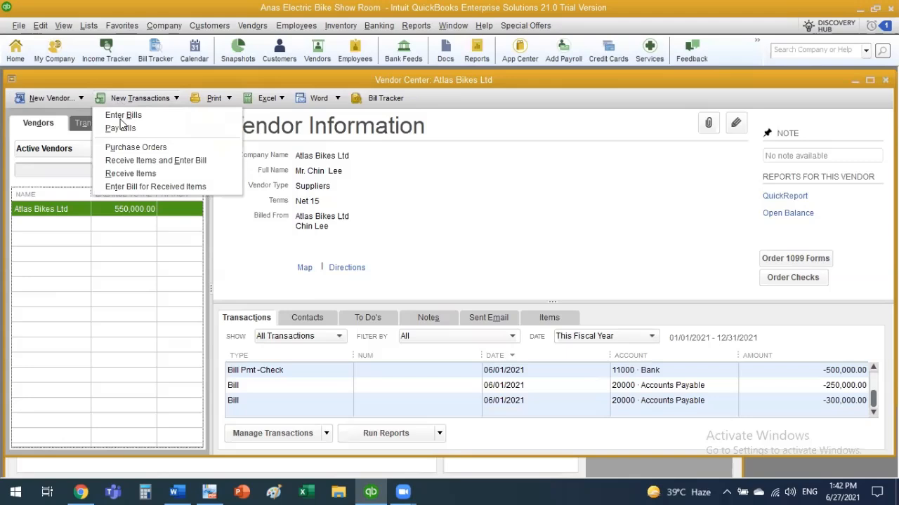
{"action": "left_click", "coordinate": [121, 129]}
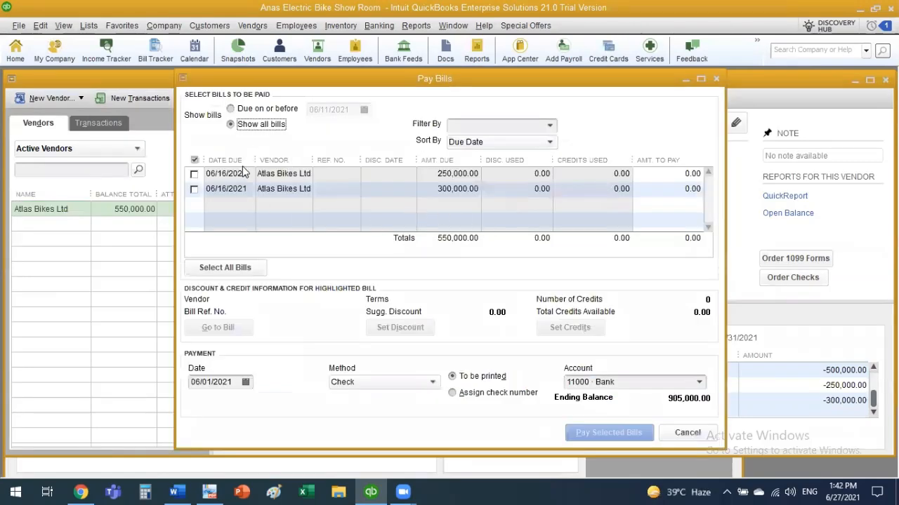
{"action": "left_click", "coordinate": [207, 491]}
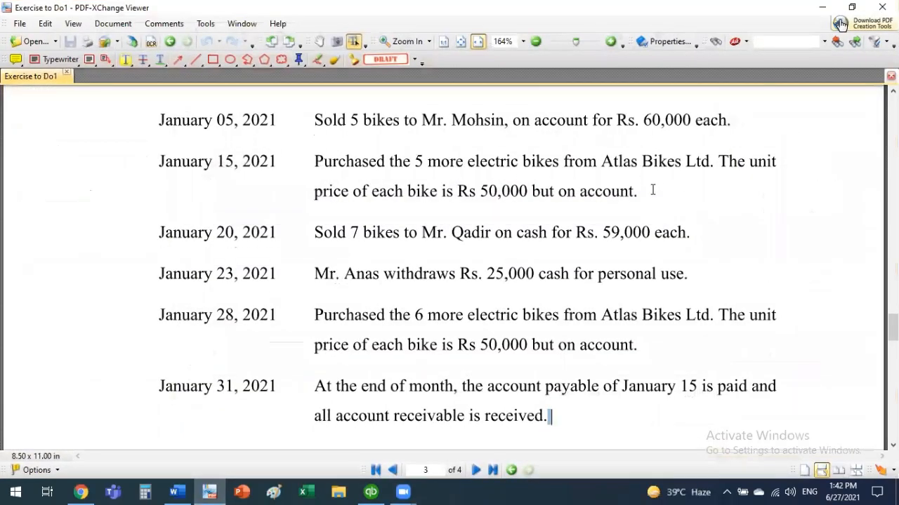
{"action": "left_click_drag", "start_coordinate": [315, 162], "coordinate": [654, 203]}
{"action": "left_click_drag", "start_coordinate": [315, 312], "coordinate": [640, 365]}
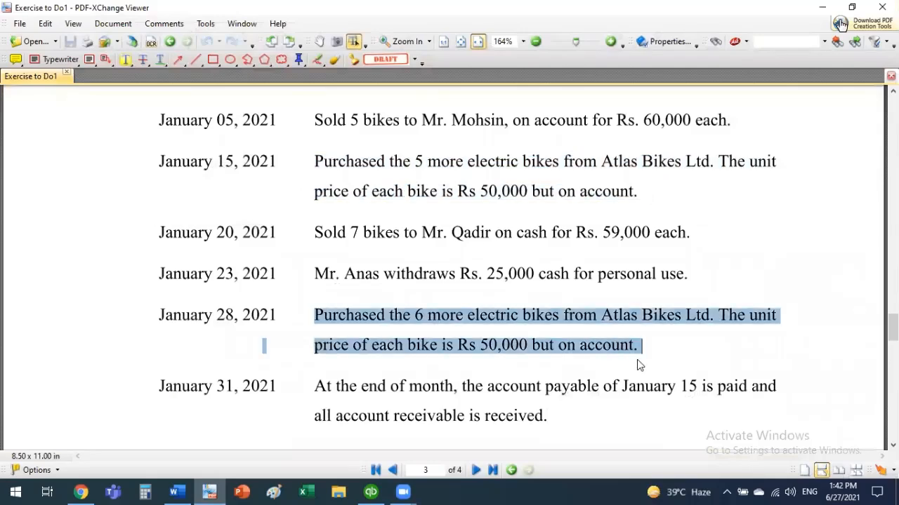
{"action": "left_click", "coordinate": [371, 491]}
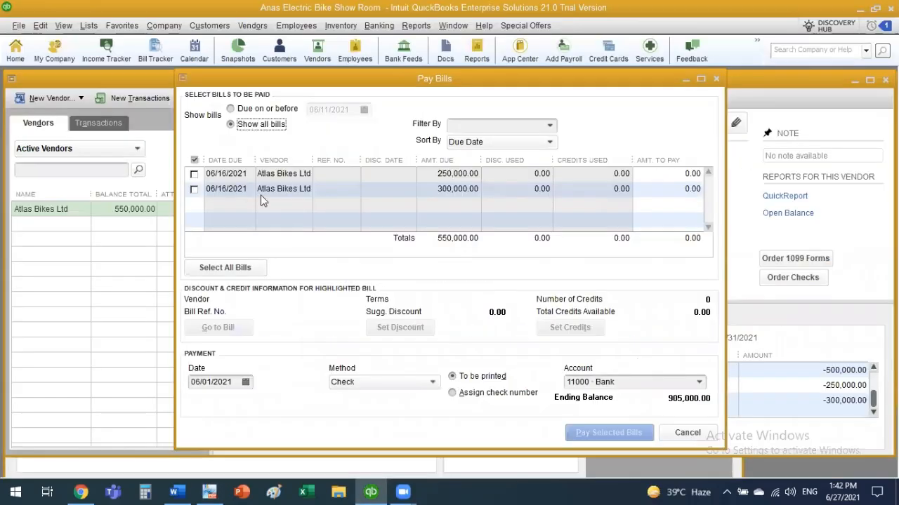
Step: Pay both Atlas Bikes Ltd bills, 250,000.00 and 300,000.00, by check from the 11000 · Bank account and finish the payment summary
{"action": "left_click", "coordinate": [194, 174]}
{"action": "left_click", "coordinate": [194, 188]}
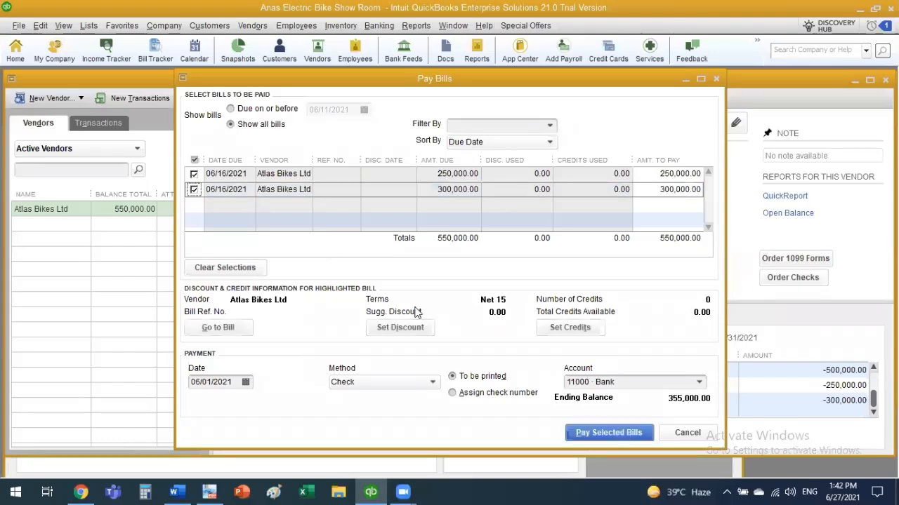
{"action": "left_click", "coordinate": [613, 434]}
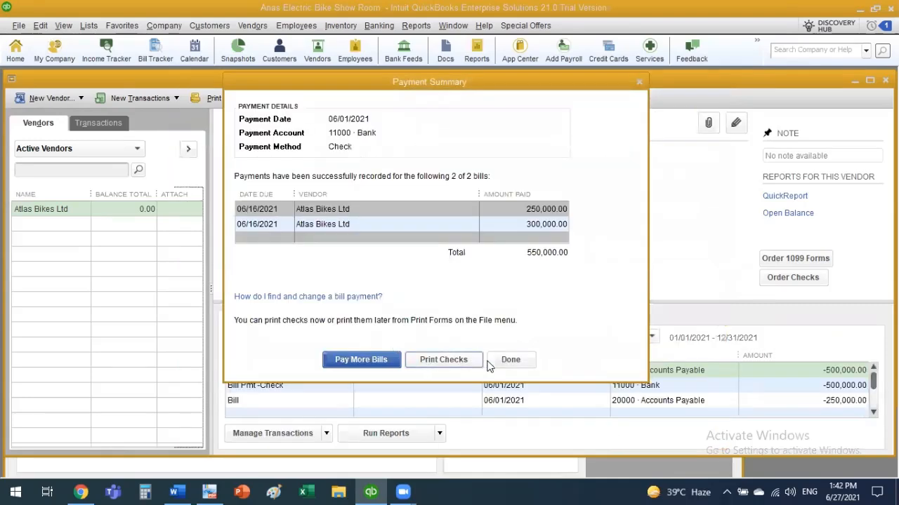
{"action": "left_click", "coordinate": [510, 360]}
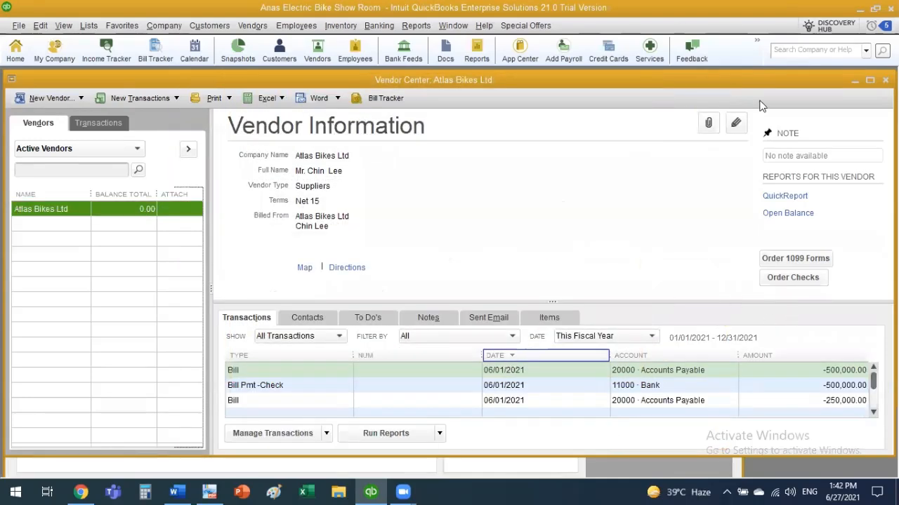
Step: Review Atlas Bikes Ltd's transactions, close the Vendor Center, and examine the account balances in the Chart of Accounts and Trial Balance
{"action": "left_click", "coordinate": [870, 83]}
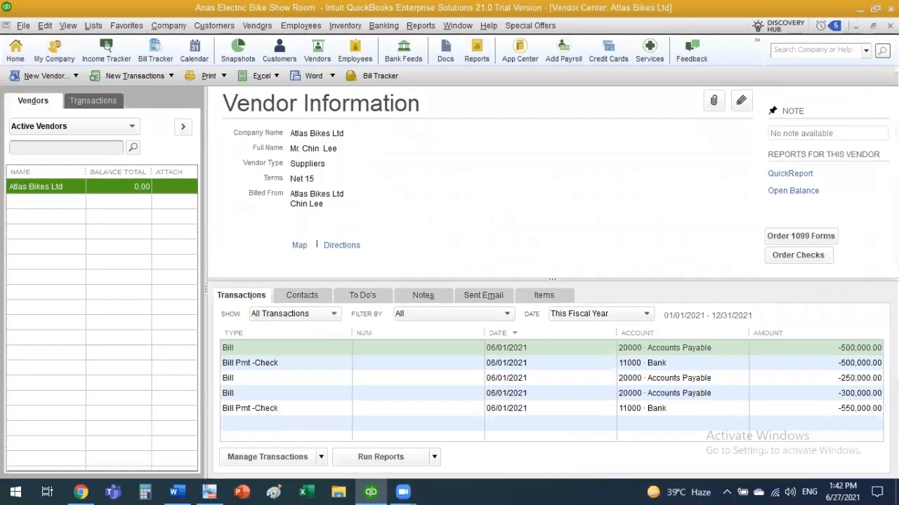
{"action": "left_click", "coordinate": [886, 81]}
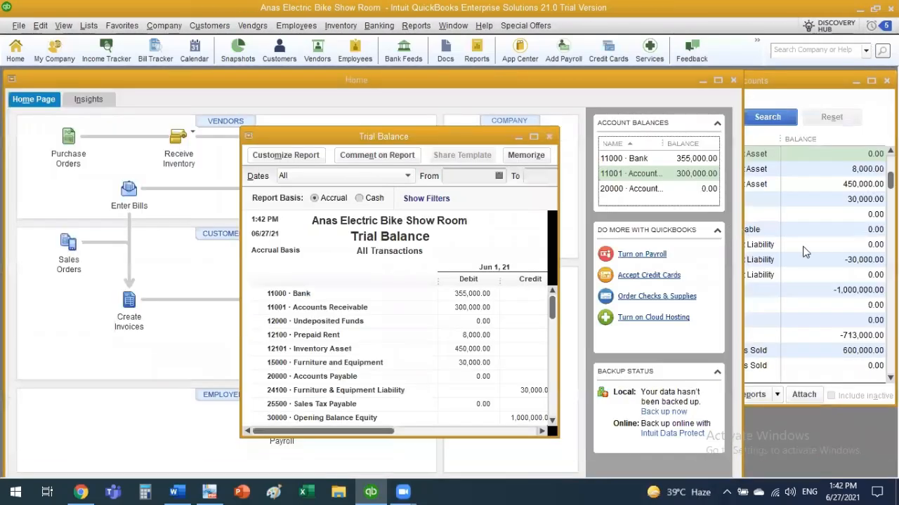
{"action": "left_click", "coordinate": [806, 248]}
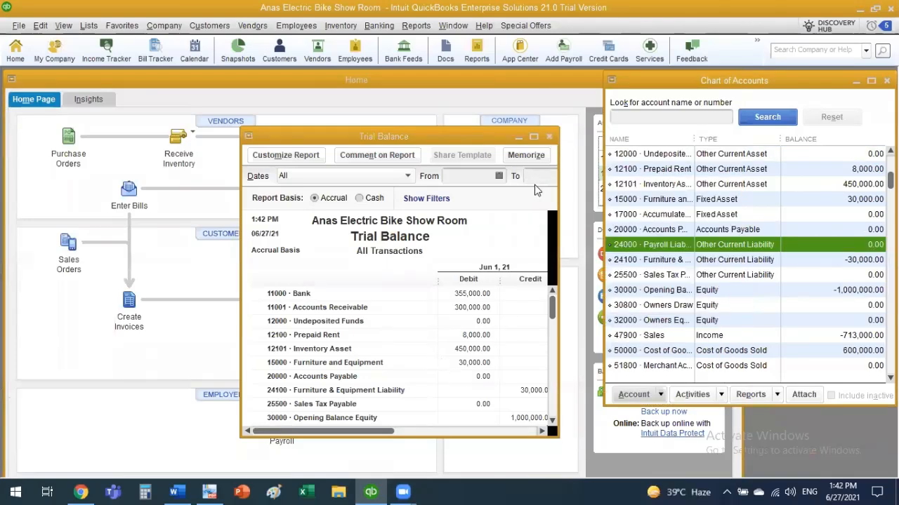
{"action": "left_click", "coordinate": [533, 137]}
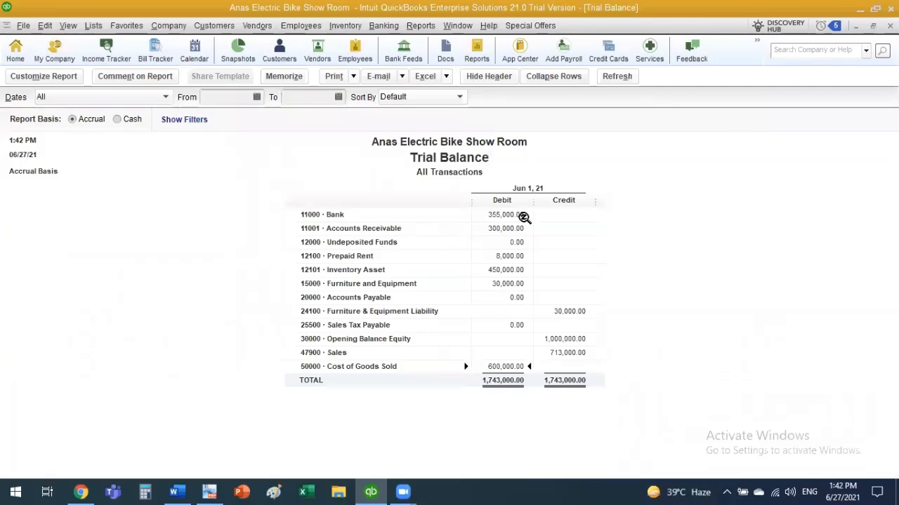
{"action": "left_click", "coordinate": [875, 26]}
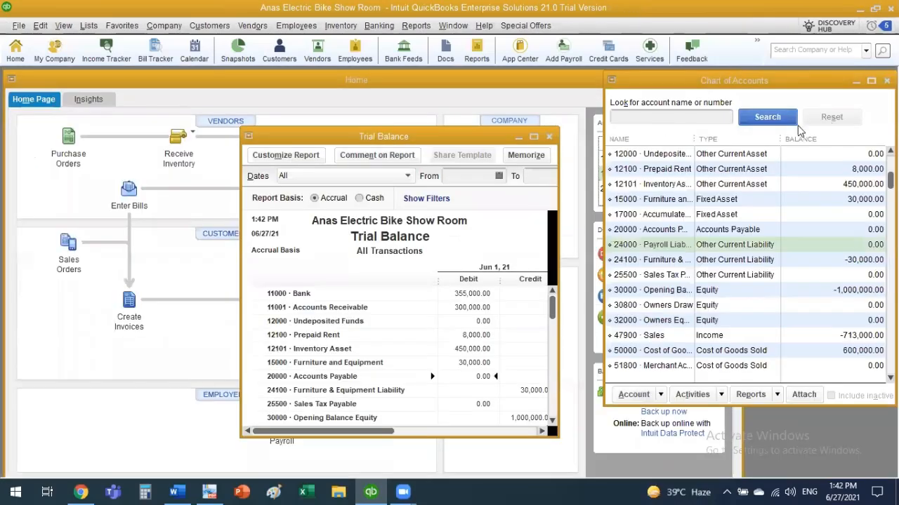
Step: Keep the Trial Balance report open without memorizing it and move it aside to uncover the Home page workflow
{"action": "left_click", "coordinate": [550, 136]}
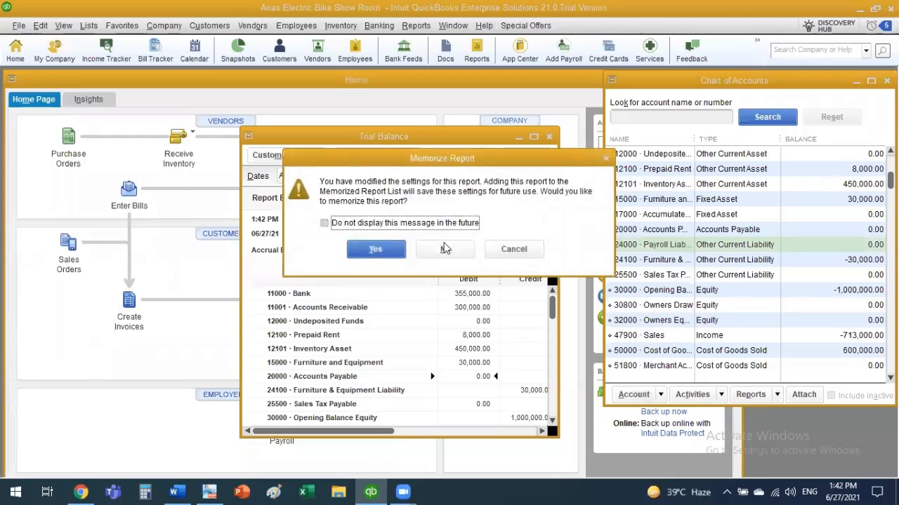
{"action": "left_click", "coordinate": [513, 249]}
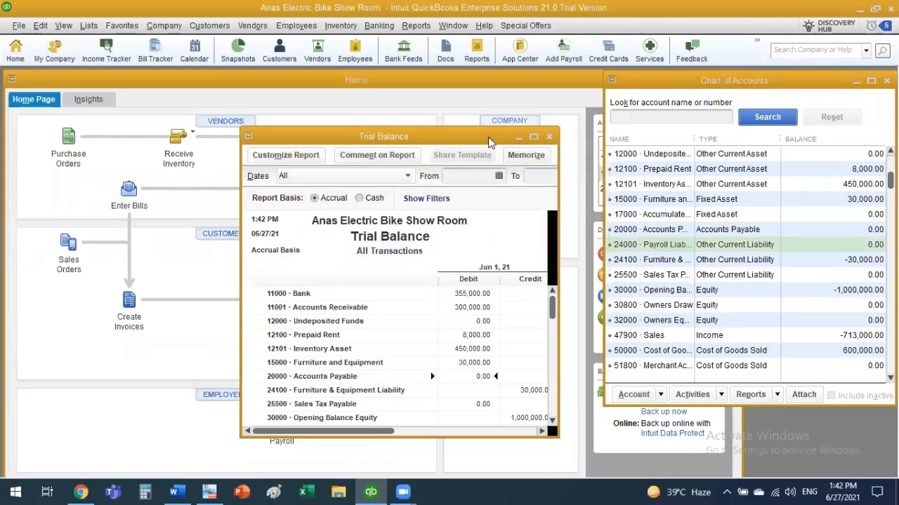
{"action": "left_click_drag", "start_coordinate": [490, 143], "coordinate": [840, 171]}
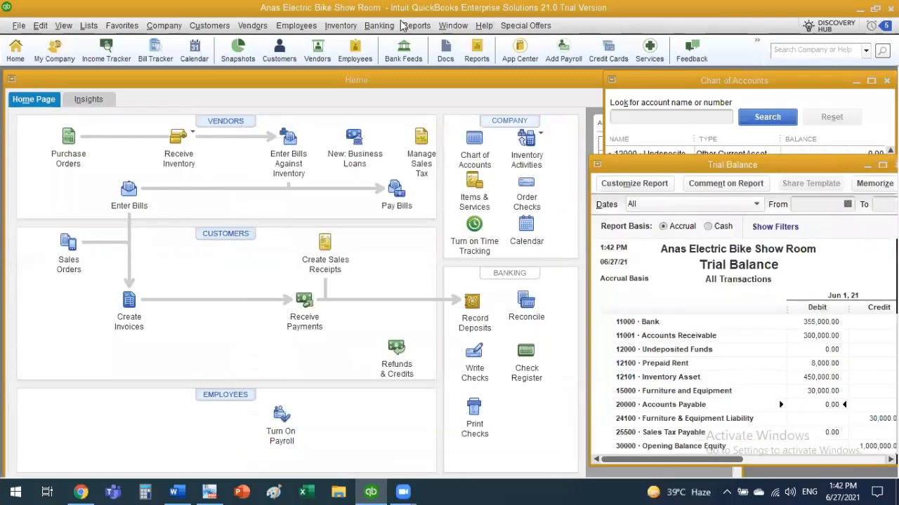
Step: Start a full-window customer payment from the customer who bought 5 bikes on account, consulting the exercise PDF
{"action": "left_click", "coordinate": [305, 311]}
{"action": "left_click", "coordinate": [298, 309]}
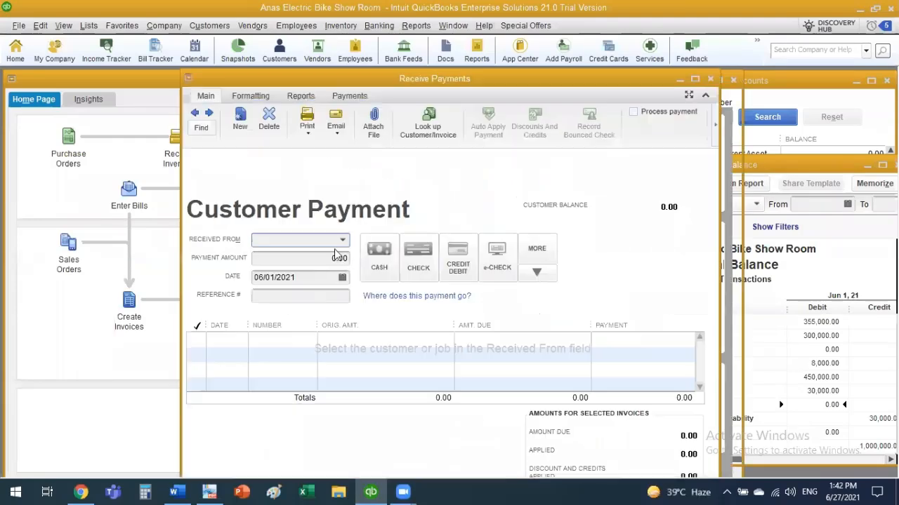
{"action": "double_click", "coordinate": [384, 80]}
{"action": "left_click", "coordinate": [163, 220]}
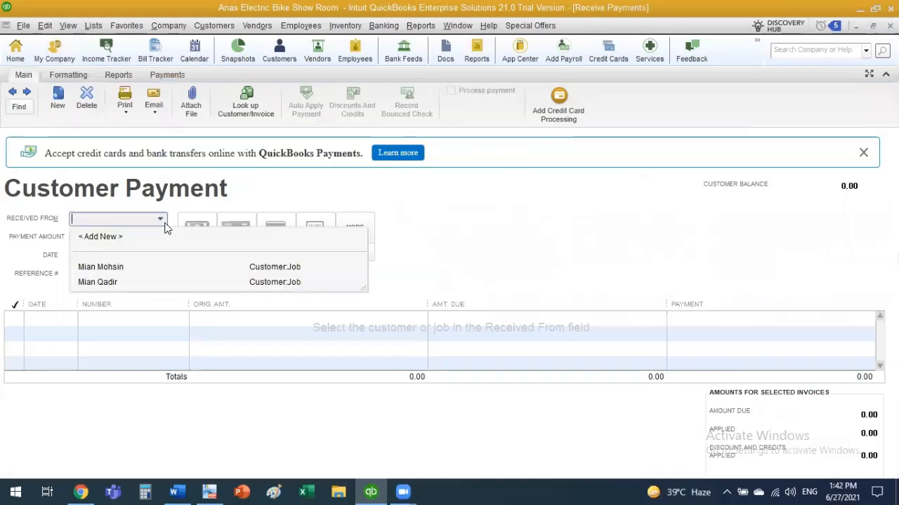
{"action": "left_click", "coordinate": [150, 266]}
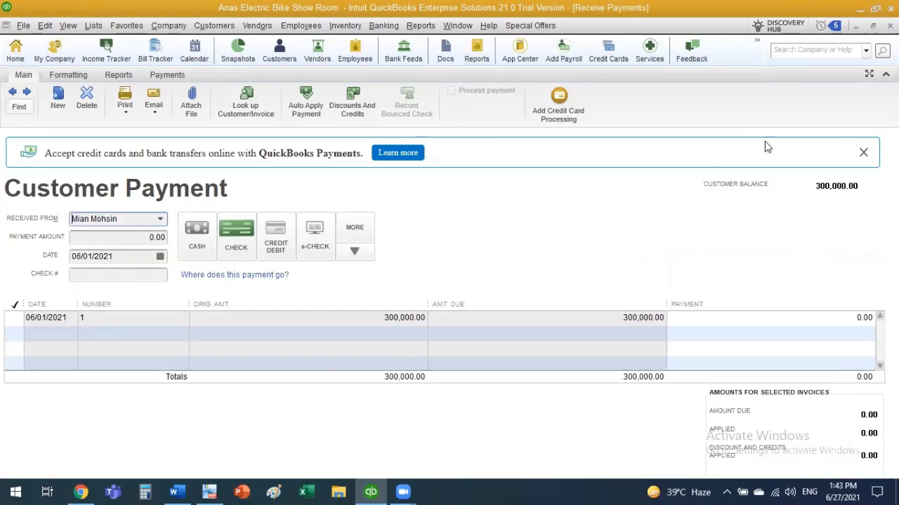
{"action": "left_click", "coordinate": [210, 491]}
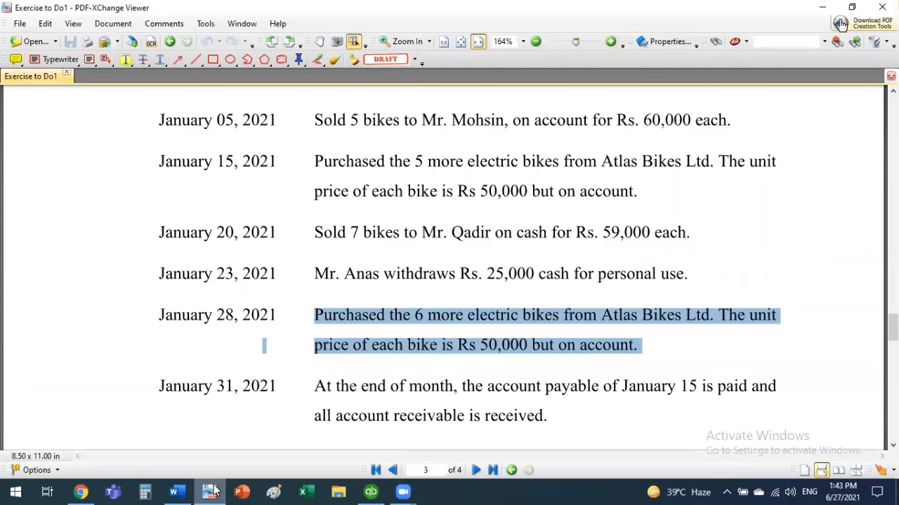
{"action": "left_click", "coordinate": [211, 492]}
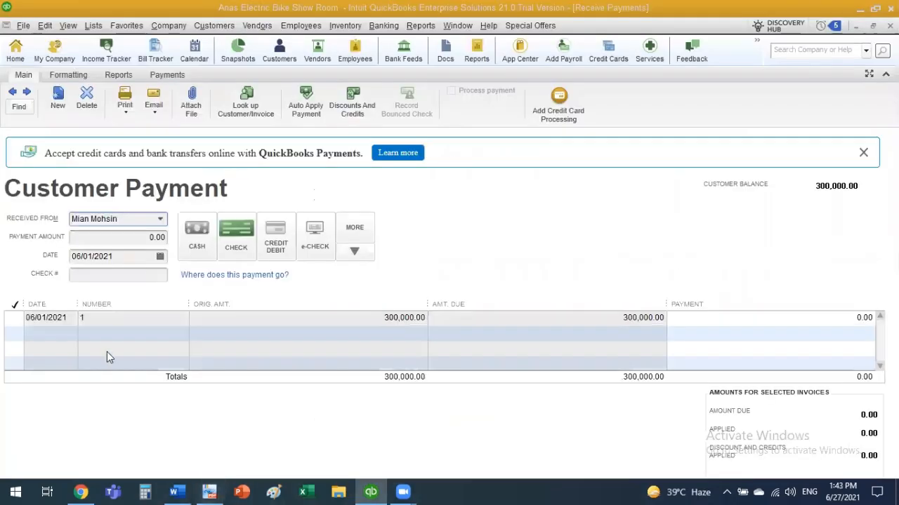
Step: Expand the customer payment form, choose Check as the payment method, and enter the check number
{"action": "left_click", "coordinate": [868, 74]}
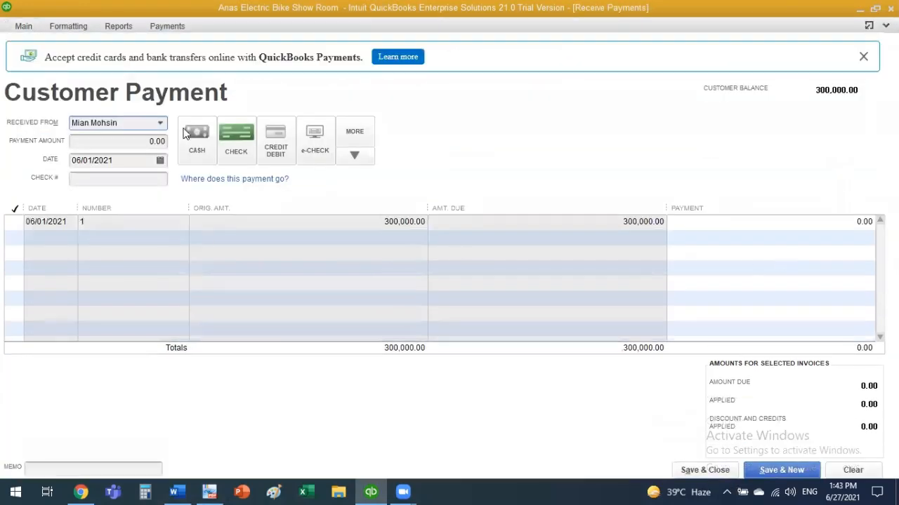
{"action": "left_click", "coordinate": [238, 137]}
{"action": "left_click", "coordinate": [125, 184]}
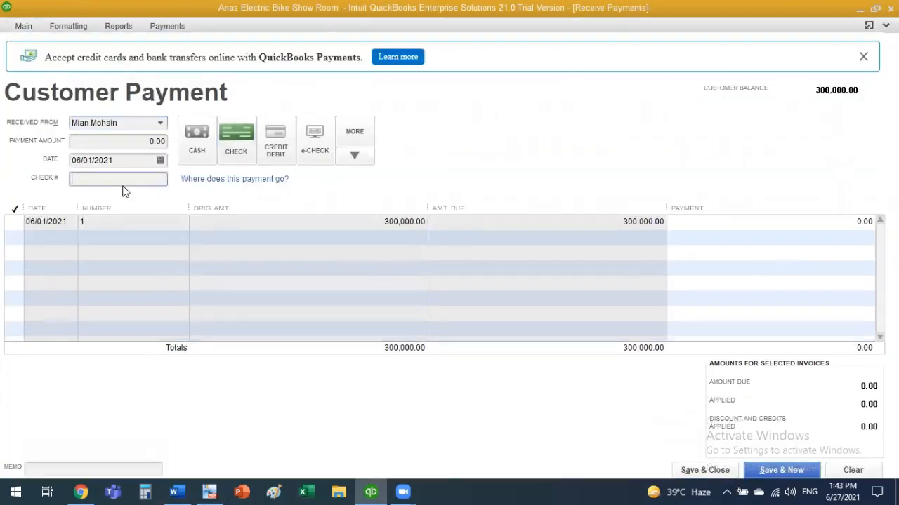
{"action": "type", "text": "23432423"}
Step: Try to save the payment, dismiss the warning, and apply 300,000.00 to the customer's open invoice number 1
{"action": "key", "text": "alt+a"}
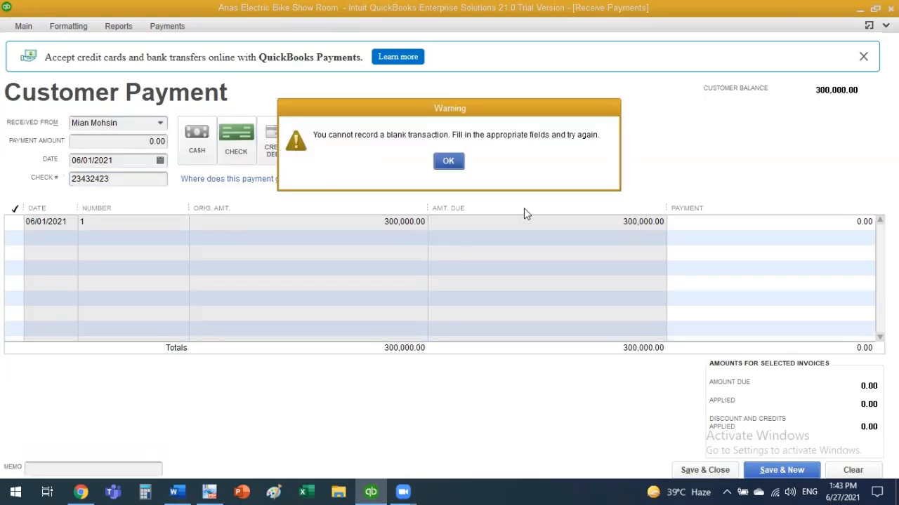
{"action": "left_click", "coordinate": [449, 162]}
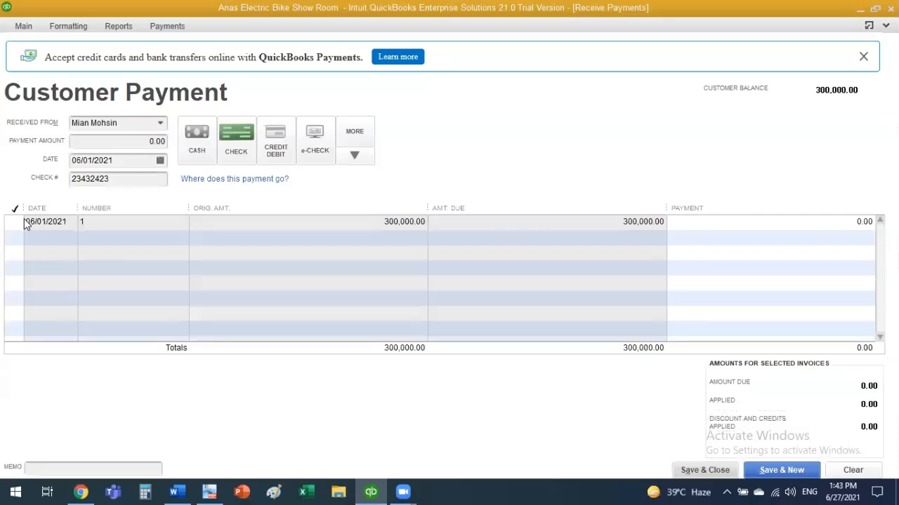
{"action": "left_click", "coordinate": [14, 223]}
{"action": "left_click", "coordinate": [414, 229]}
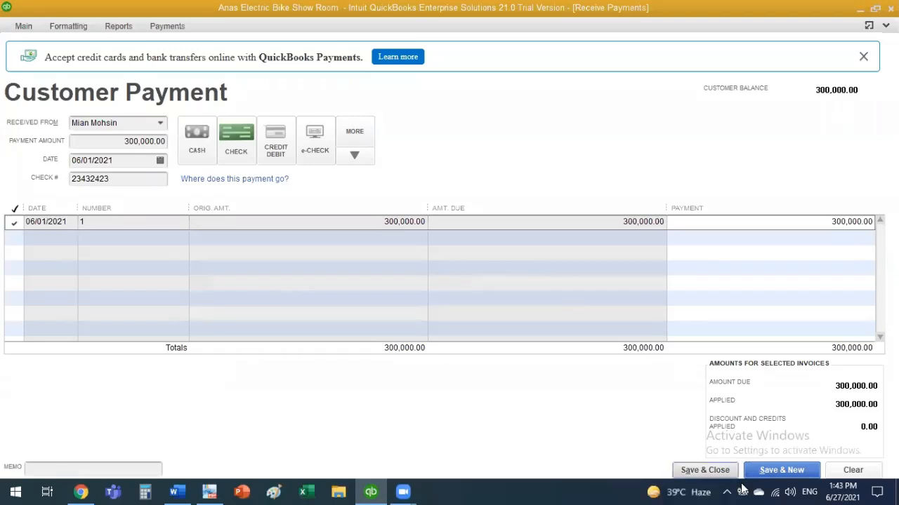
Step: Save and close the customer payment, restore the Home window to its smaller size, and reposition the Trial Balance report beside it
{"action": "left_click", "coordinate": [705, 469]}
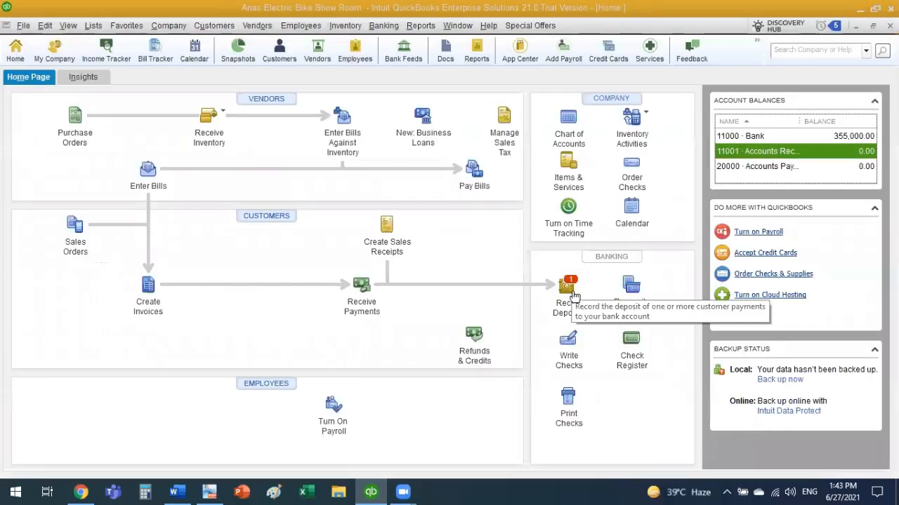
{"action": "left_click", "coordinate": [874, 28]}
{"action": "left_click", "coordinate": [806, 167]}
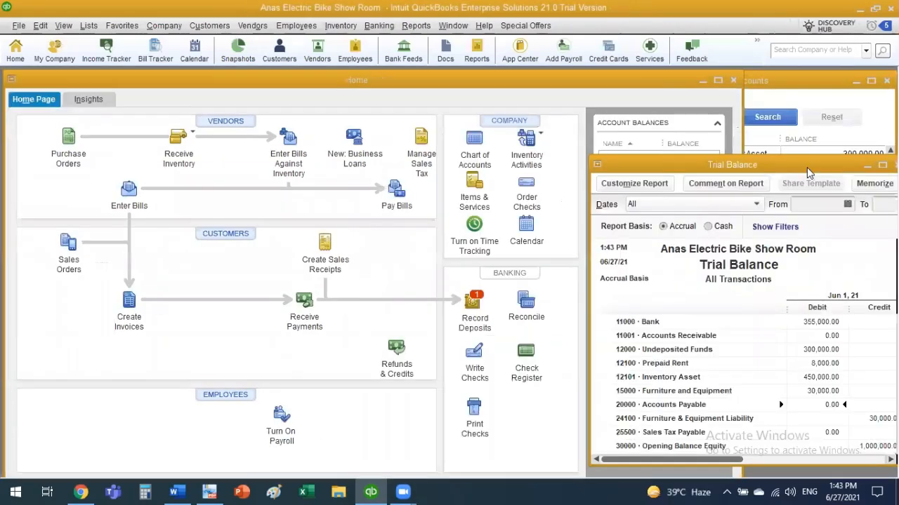
{"action": "left_click_drag", "start_coordinate": [807, 167], "coordinate": [786, 106]}
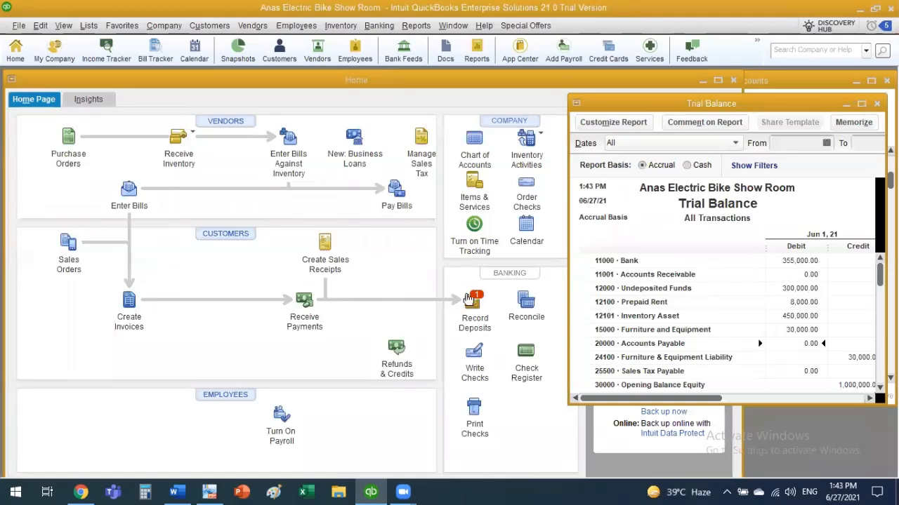
Step: Record the deposit of the customer's 300,000.00 check into account 11000 Bank, then save and close it
{"action": "left_click", "coordinate": [471, 297]}
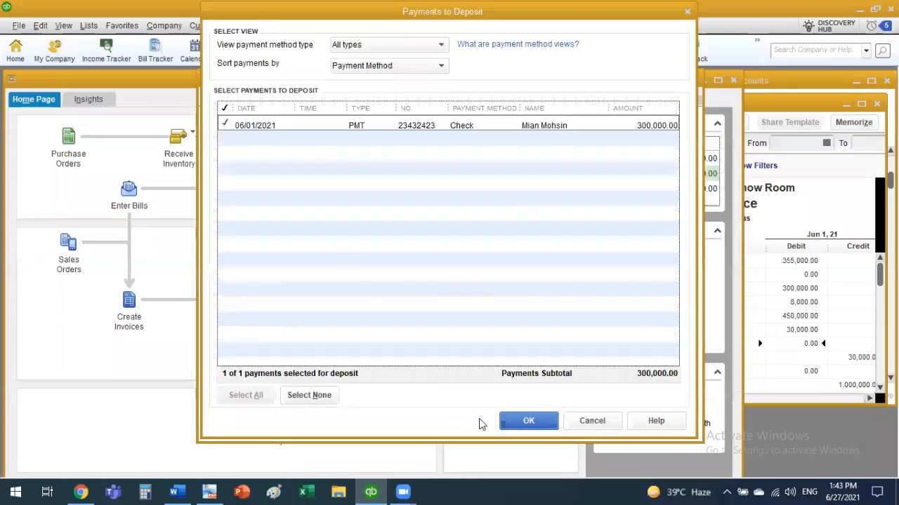
{"action": "left_click", "coordinate": [532, 424]}
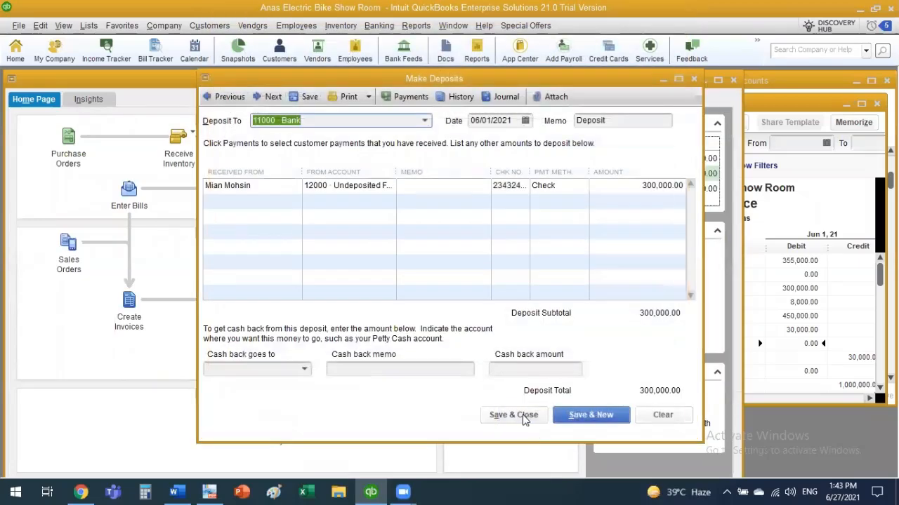
{"action": "left_click", "coordinate": [514, 415]}
Step: Review the Trial Balance report in a full window, then restore it beside the Home page
{"action": "left_click", "coordinate": [788, 301]}
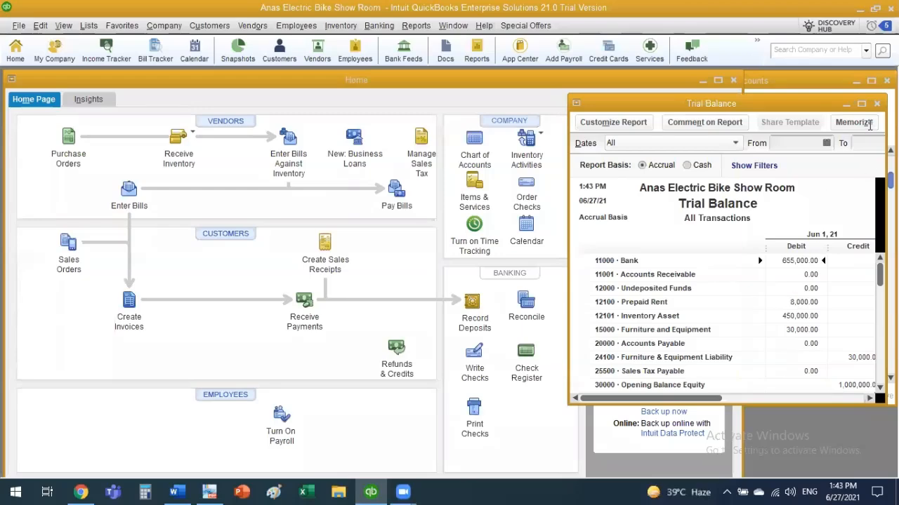
{"action": "left_click", "coordinate": [861, 104]}
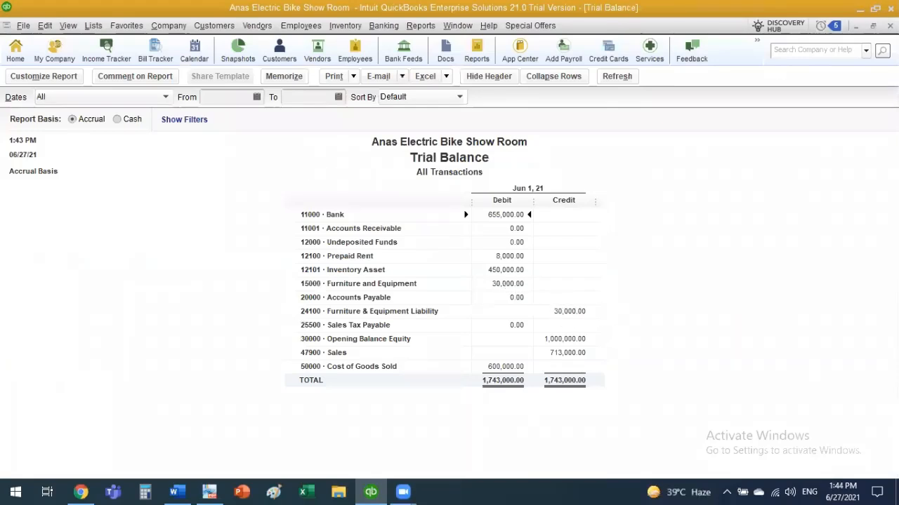
{"action": "left_click", "coordinate": [873, 25]}
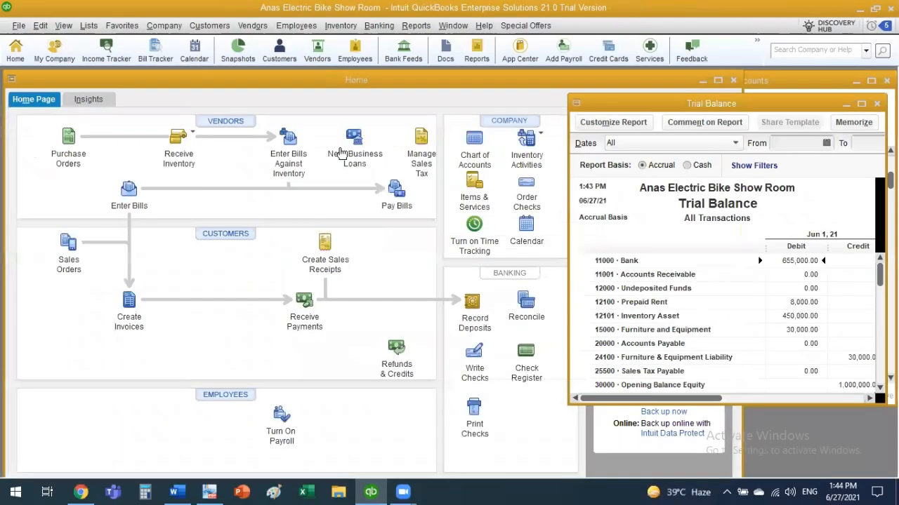
Step: Start a general journal entry debiting 24100 Furniture & Equipment Liability 30,000.00 with the memo "payment of liabilty"
{"action": "left_click", "coordinate": [156, 27]}
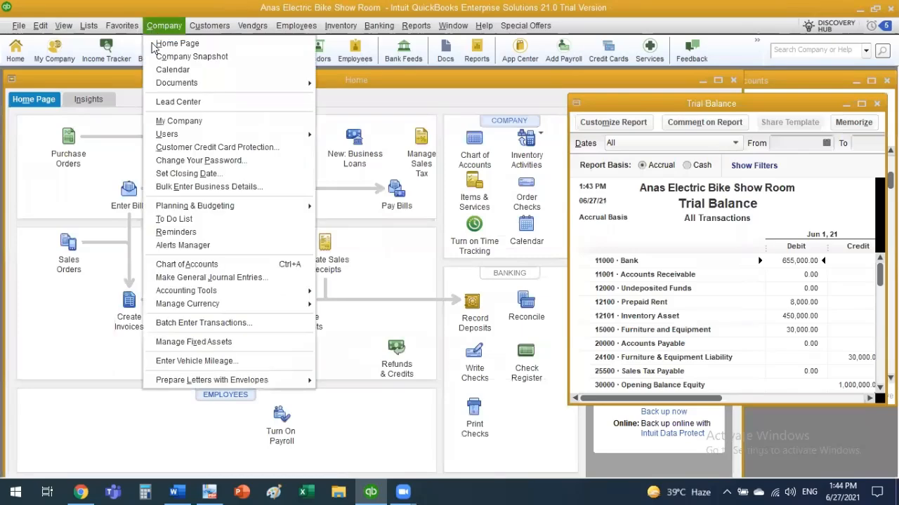
{"action": "left_click", "coordinate": [193, 279]}
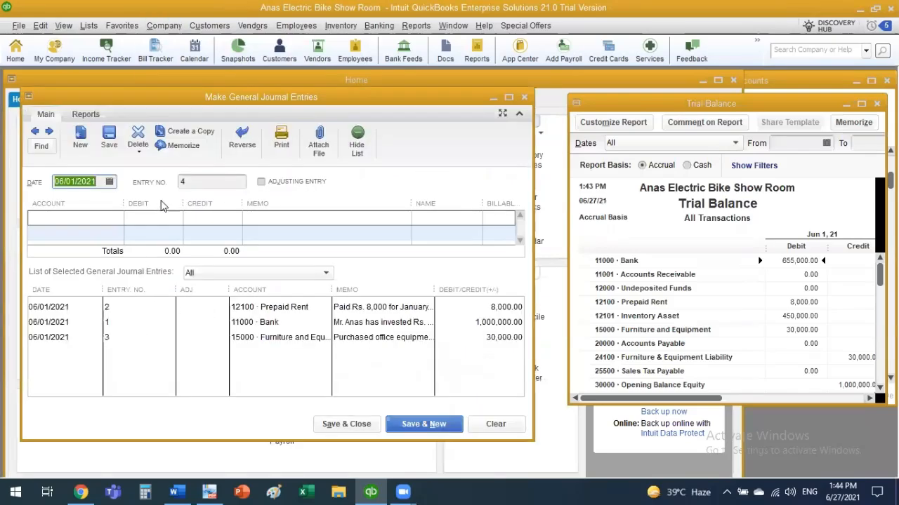
{"action": "left_click", "coordinate": [117, 218]}
{"action": "left_click", "coordinate": [117, 219]}
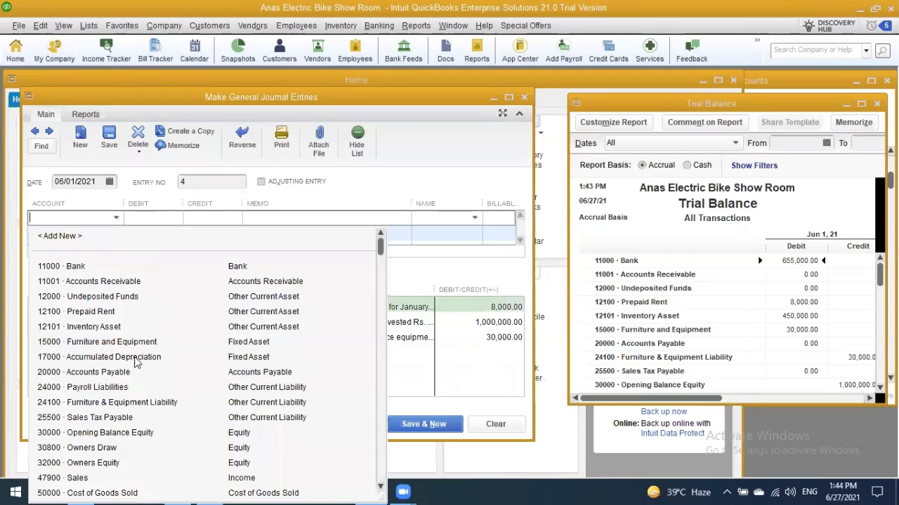
{"action": "left_click", "coordinate": [122, 403]}
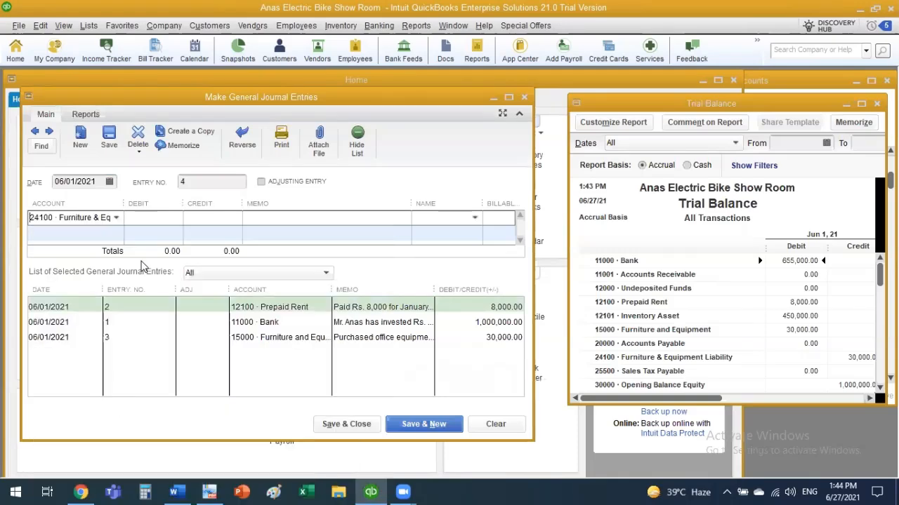
{"action": "left_click", "coordinate": [171, 222]}
{"action": "left_click", "coordinate": [189, 220]}
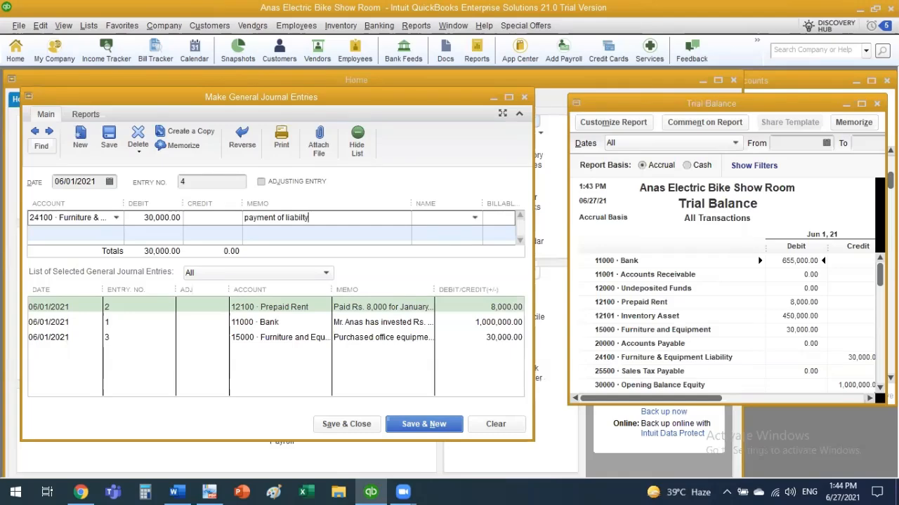
Step: Credit 11000 Bank 30,000.00 on the second line of the journal entry, then save and close it
{"action": "left_click", "coordinate": [115, 236]}
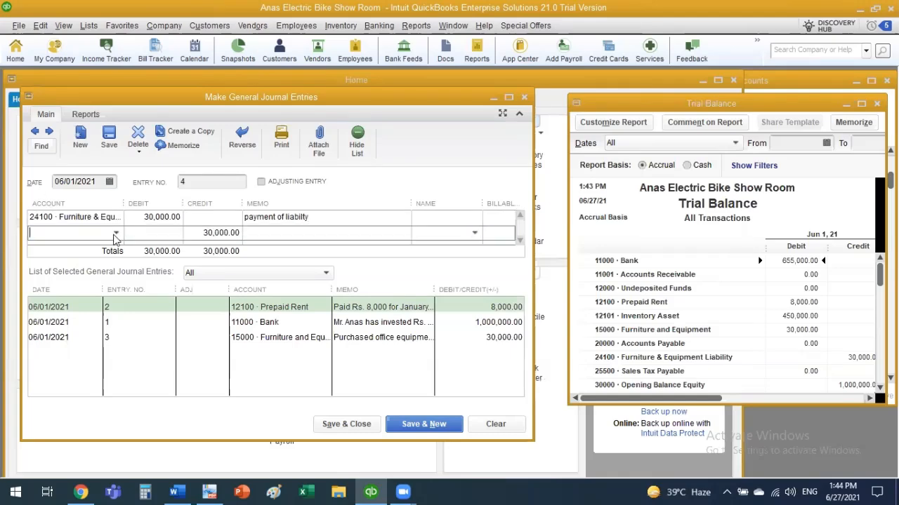
{"action": "left_click", "coordinate": [115, 234]}
{"action": "left_click", "coordinate": [107, 282]}
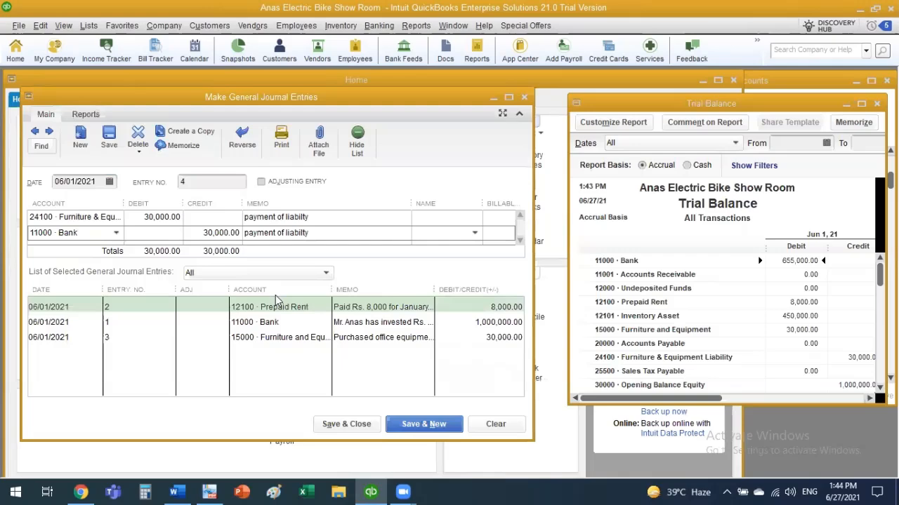
{"action": "left_click", "coordinate": [354, 428]}
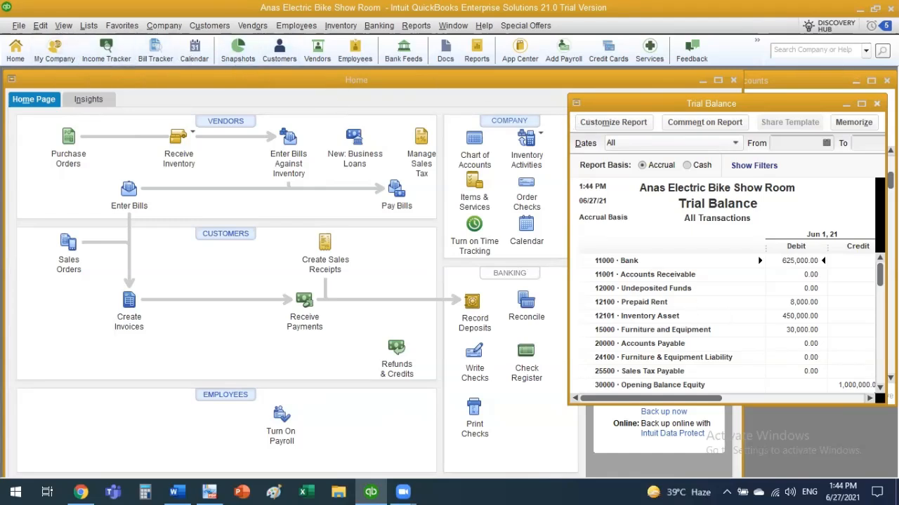
Step: Close the Trial Balance report and open the Adjusted Trial Balance report in a full window
{"action": "left_click", "coordinate": [876, 103]}
{"action": "left_click", "coordinate": [445, 250]}
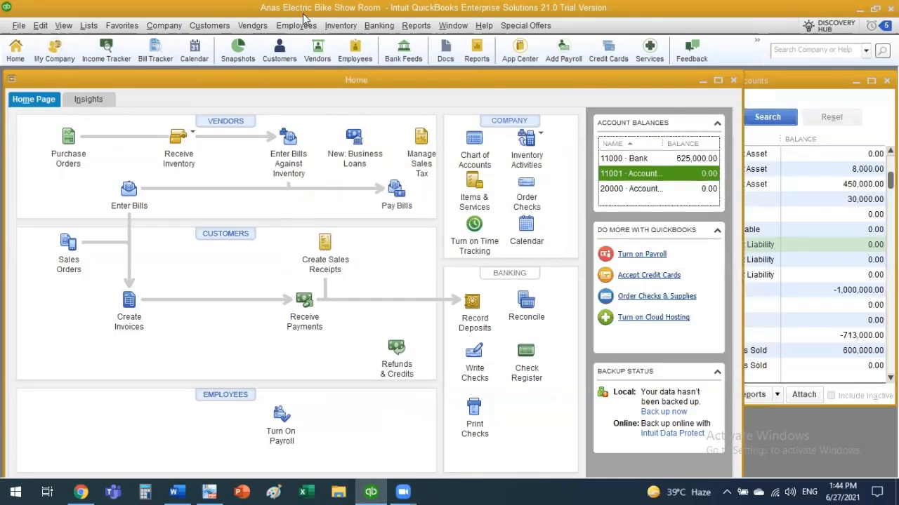
{"action": "left_click", "coordinate": [416, 25]}
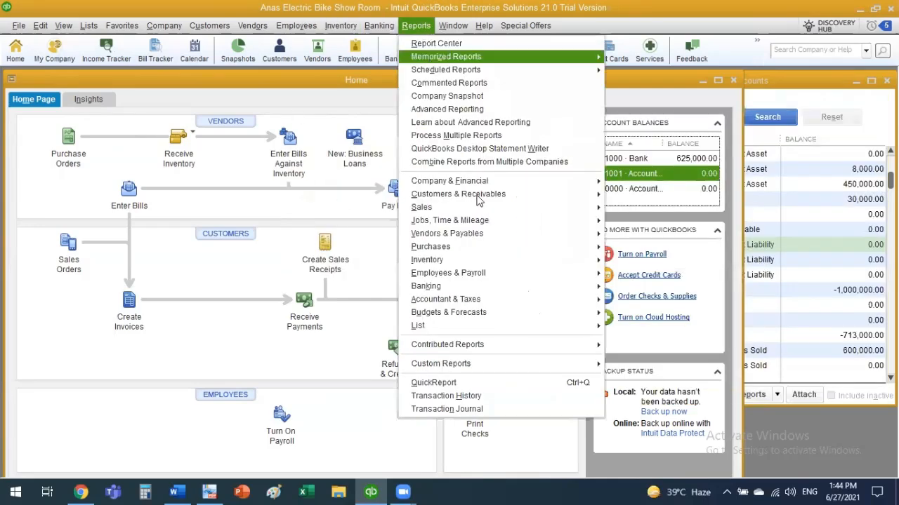
{"action": "mouse_move", "coordinate": [531, 304]}
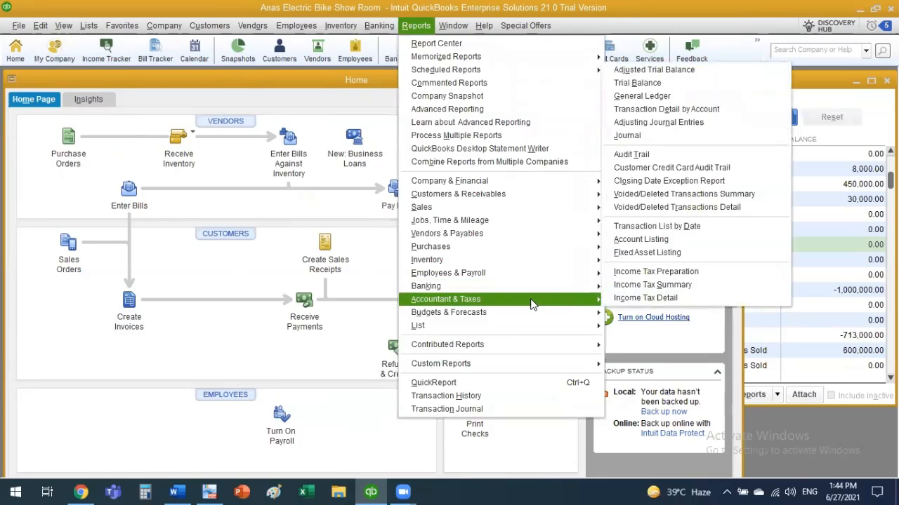
{"action": "left_click", "coordinate": [688, 66]}
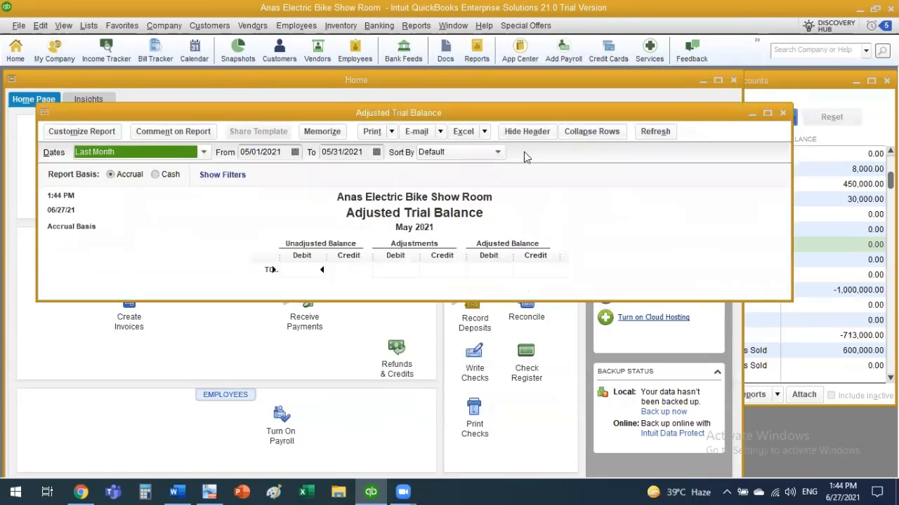
{"action": "double_click", "coordinate": [551, 114]}
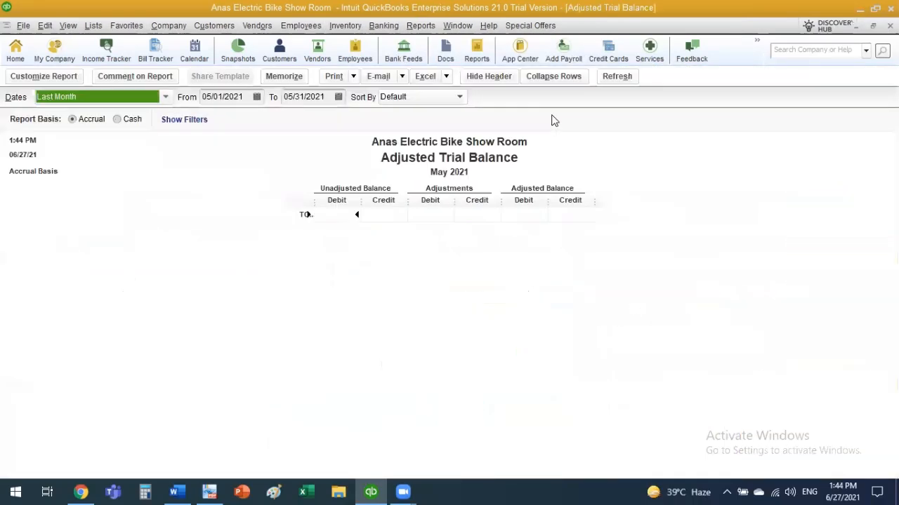
Step: Set the Adjusted Trial Balance report's date range to All
{"action": "left_click", "coordinate": [166, 97]}
{"action": "scroll", "coordinate": [184, 121], "scroll_direction": "up", "scroll_amount": 3}
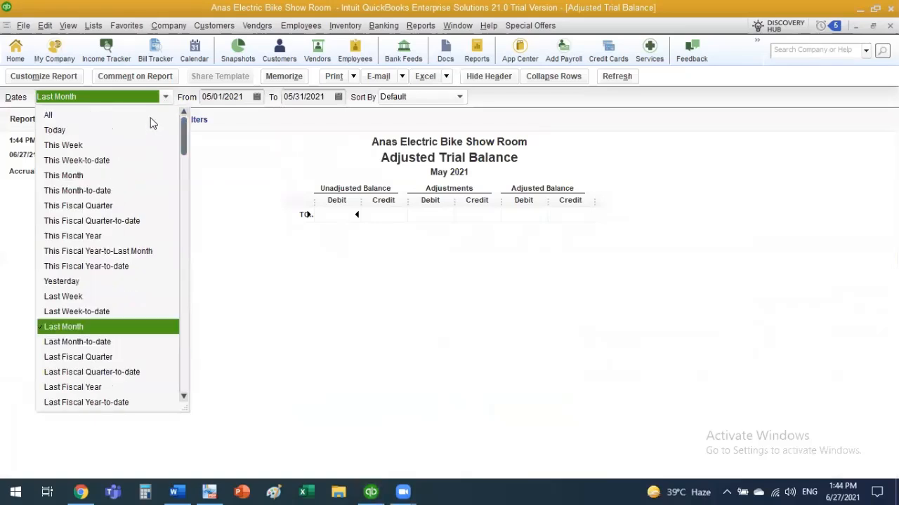
{"action": "left_click", "coordinate": [156, 117]}
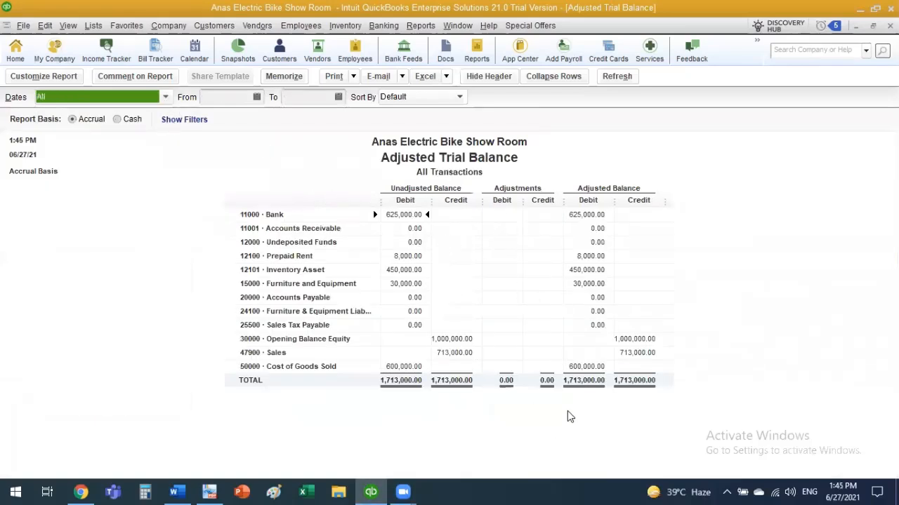
Step: Restore the Adjusted Trial Balance window, make it narrower and taller, and move it aside to uncover the Home page
{"action": "left_click", "coordinate": [872, 26]}
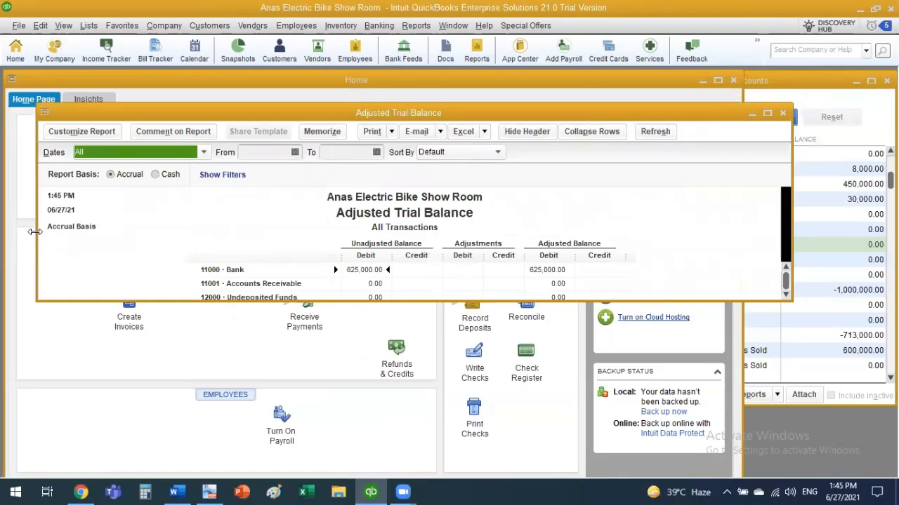
{"action": "left_click_drag", "start_coordinate": [34, 232], "coordinate": [536, 231]}
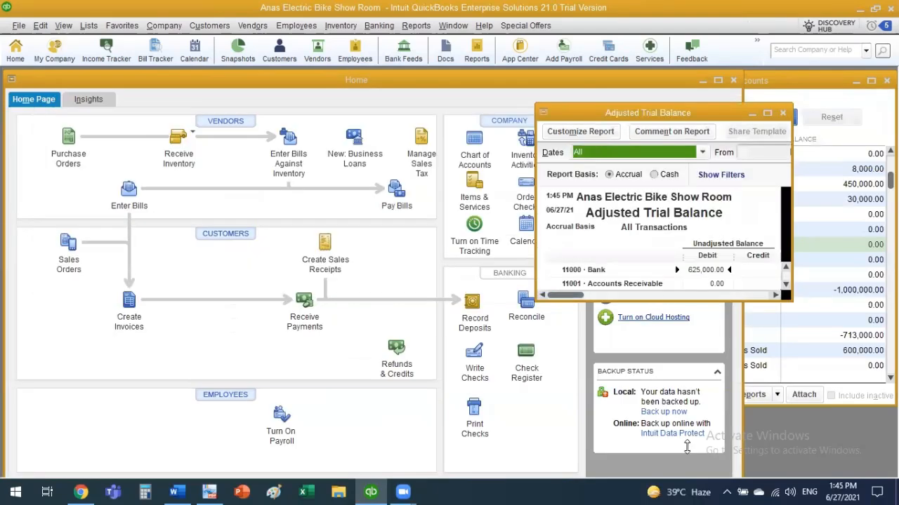
{"action": "left_click_drag", "start_coordinate": [687, 302], "coordinate": [686, 447]}
{"action": "left_click_drag", "start_coordinate": [702, 112], "coordinate": [785, 111]}
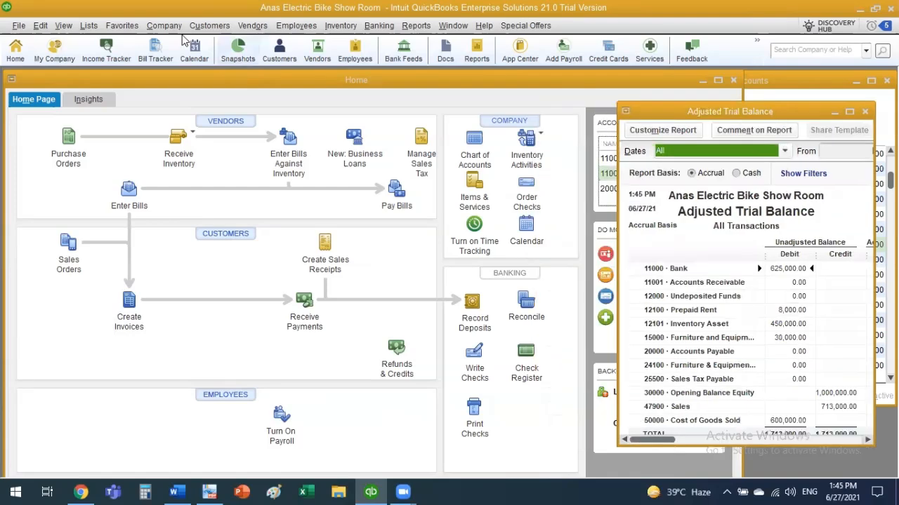
Step: Start a new general journal entry marked as an adjusting entry, with 67100 Rent Expense as its first account
{"action": "left_click", "coordinate": [127, 28]}
{"action": "left_click", "coordinate": [211, 282]}
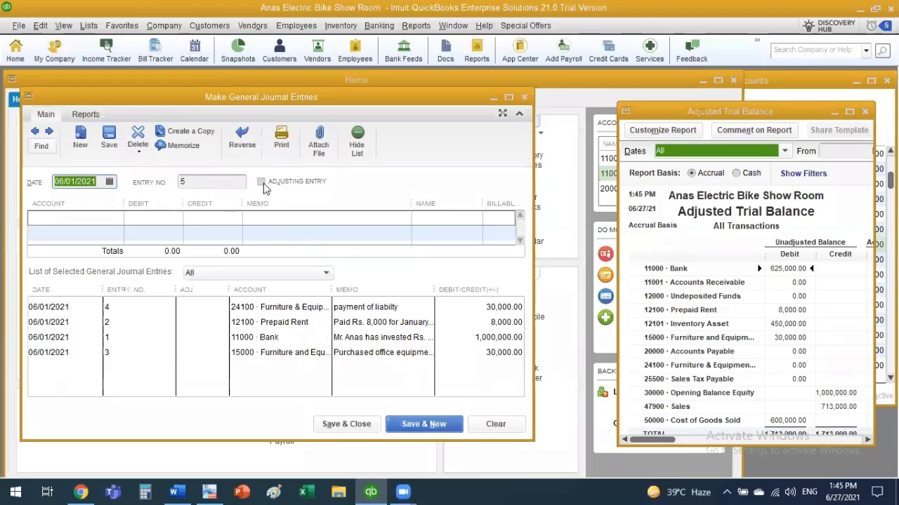
{"action": "left_click", "coordinate": [260, 181]}
{"action": "left_click", "coordinate": [119, 222]}
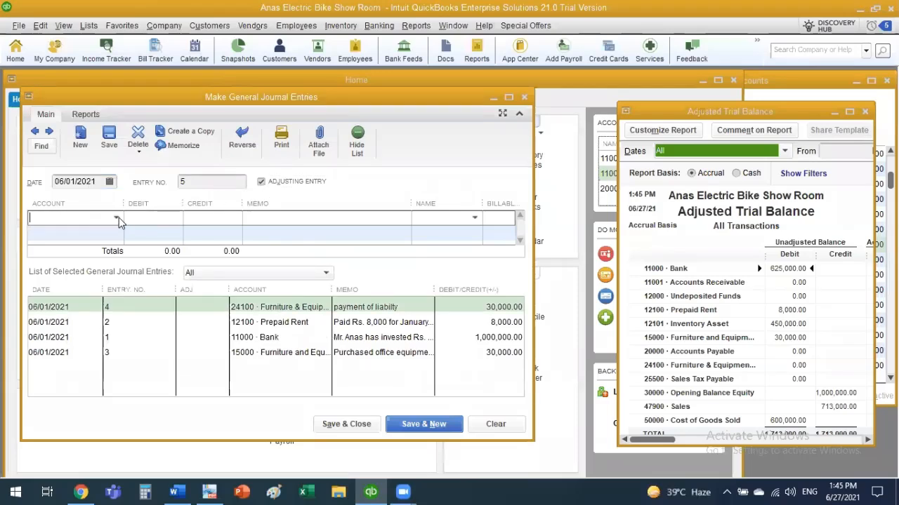
{"action": "type", "text": "ren"}
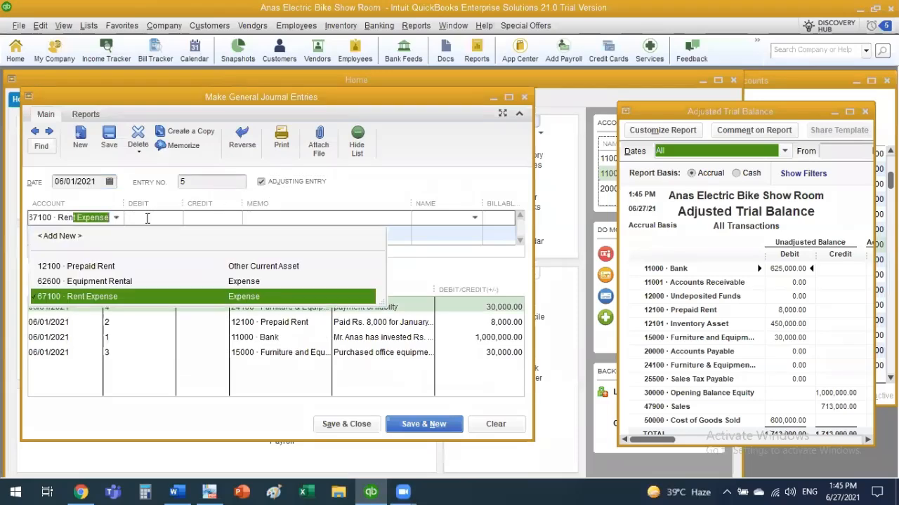
{"action": "left_click", "coordinate": [147, 219]}
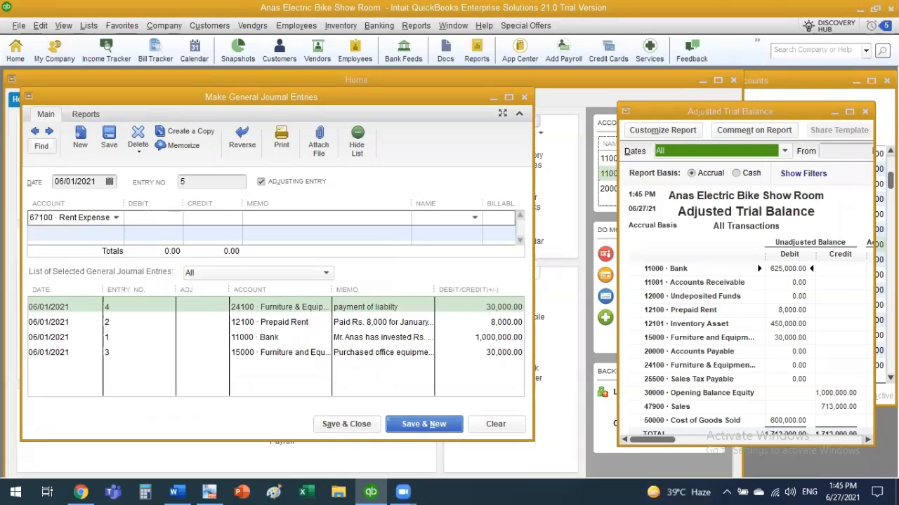
Step: Debit Rent Expense 8,000.00 with the memo "rent expense adjustment" and move on to the second line
{"action": "type", "text": "80000"}
{"action": "key", "text": "BackSpace"}
{"action": "key", "text": "Tab"}
{"action": "type", "text": "rent"}
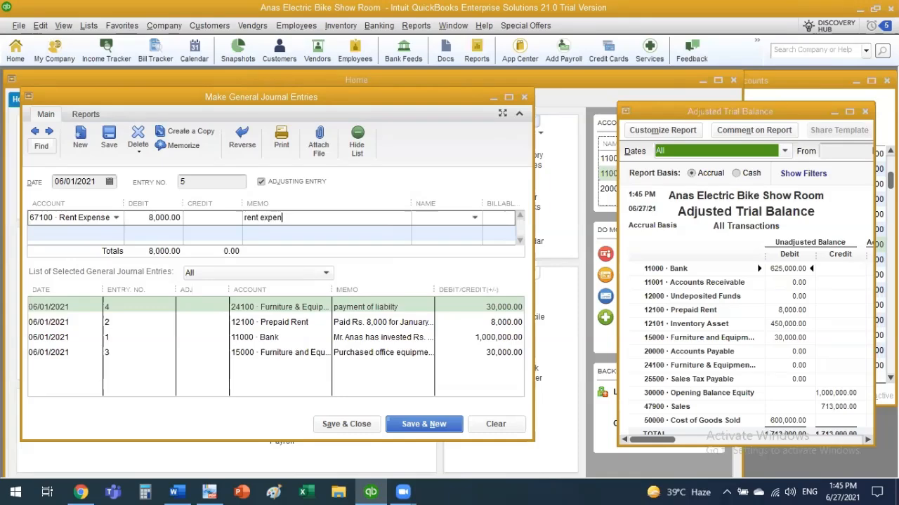
{"action": "type", "text": " expense adjustment"}
{"action": "key", "text": "Tab"}
{"action": "key", "text": "Tab"}
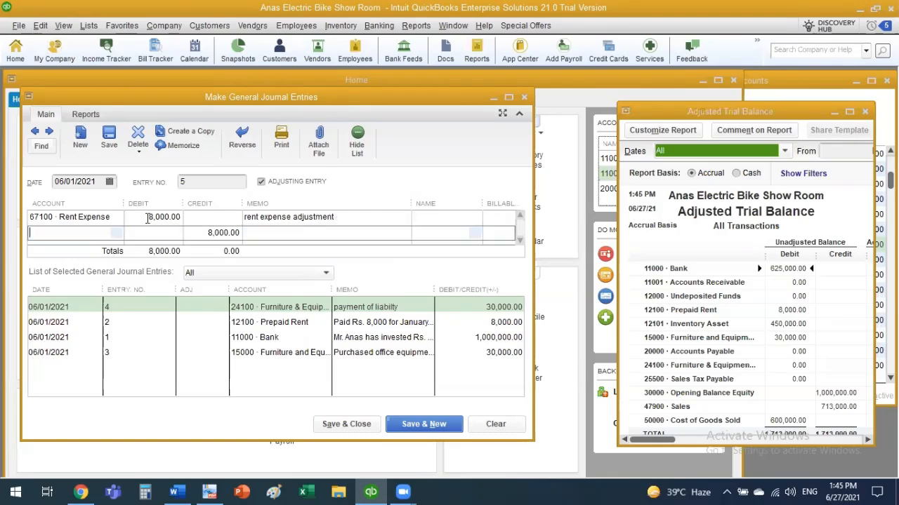
Step: Credit 12100 Prepaid Rent 8,000.00, save and close the adjusting entry, and show the Adjusted Trial Balance in a full window
{"action": "left_click", "coordinate": [116, 235]}
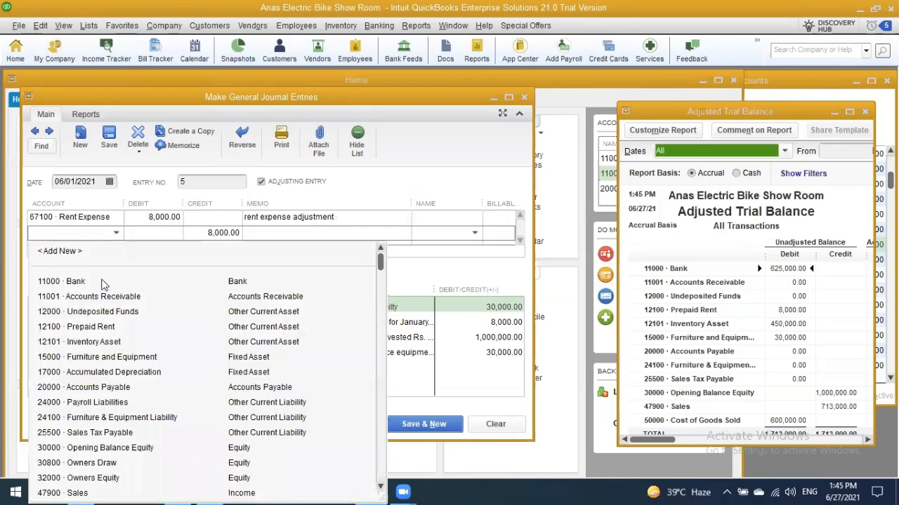
{"action": "left_click", "coordinate": [96, 328]}
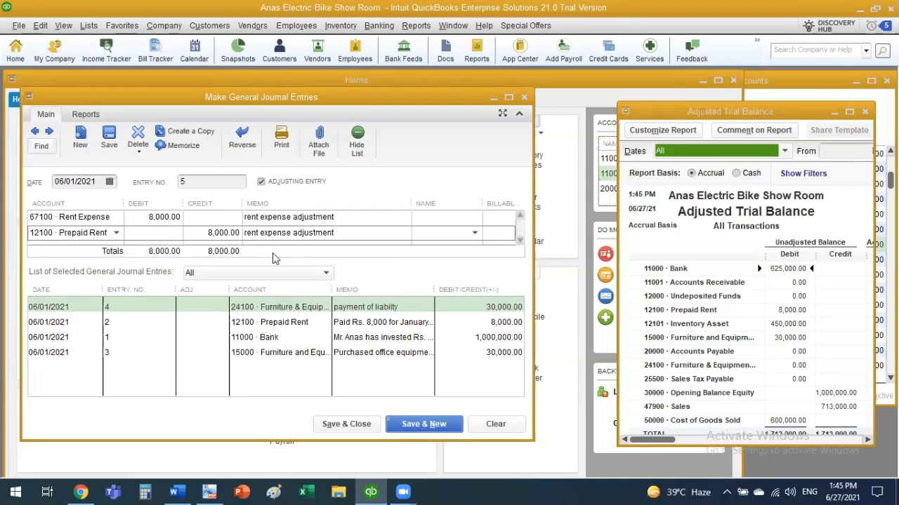
{"action": "left_click", "coordinate": [359, 430]}
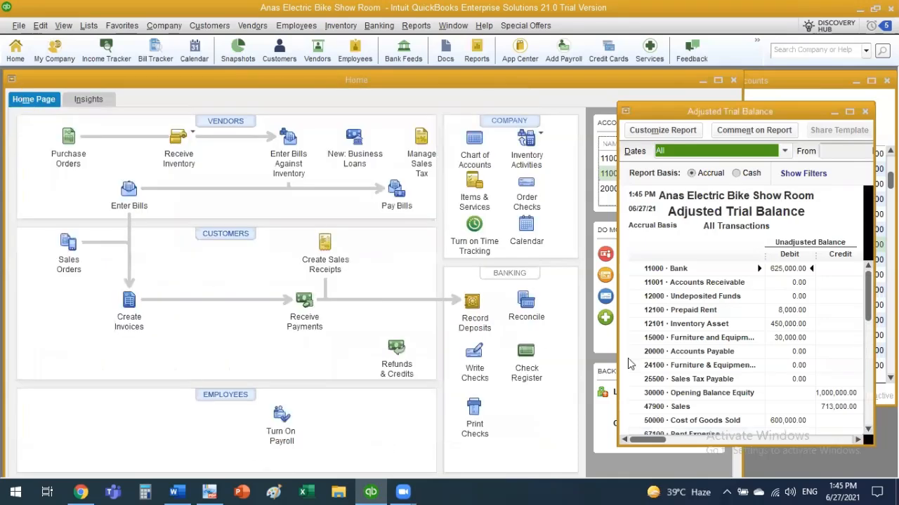
{"action": "left_click", "coordinate": [847, 111]}
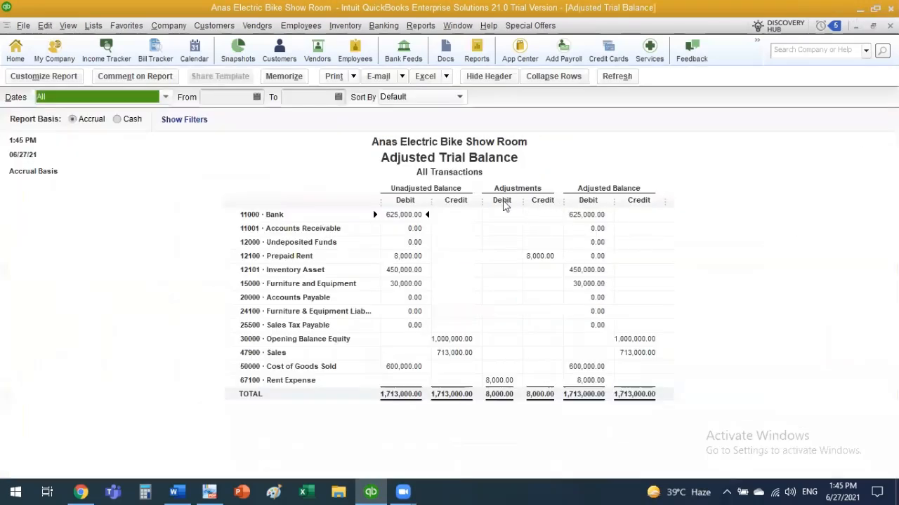